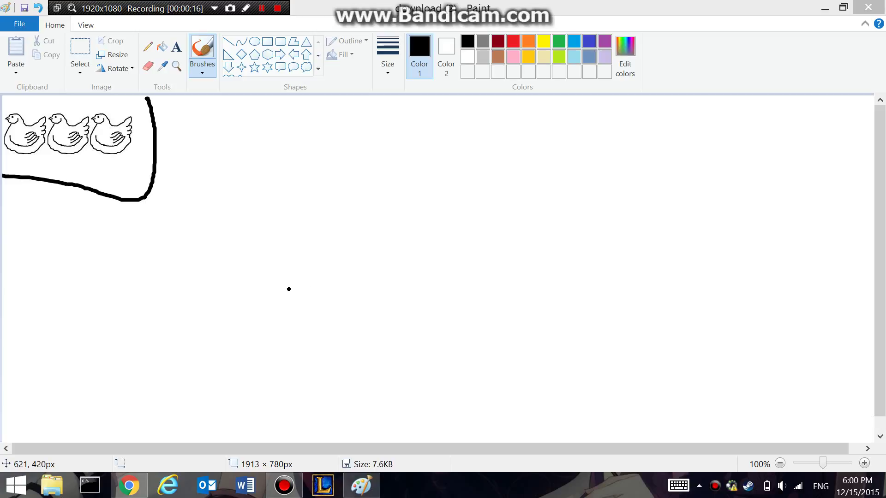
{"action": "key", "text": "XF86AudioLowerVolume"}
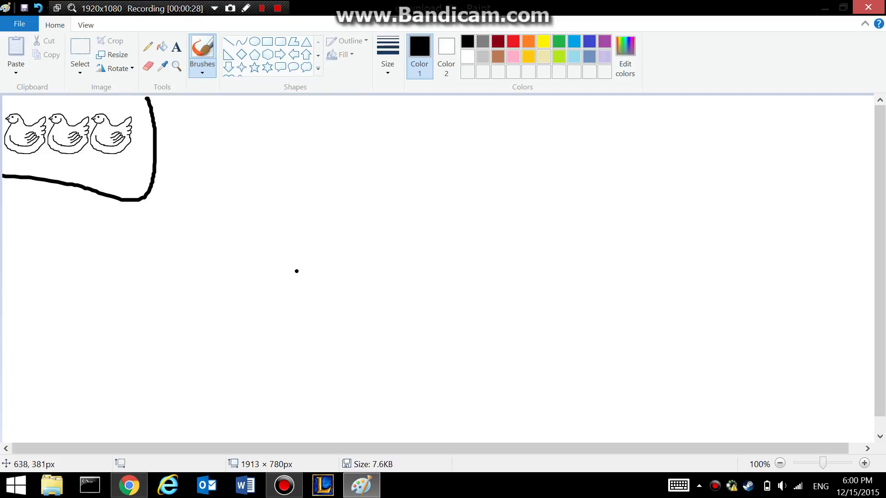
Brush a large black hen outline below the small reference hens, with a beaked head, a rounded body and separated tail feathers
{"action": "mouse_move", "coordinate": [363, 225]}
{"action": "left_mouse_down"}
{"action": "mouse_move", "coordinate": [328, 241]}
{"action": "mouse_move", "coordinate": [292, 278]}
{"action": "mouse_move", "coordinate": [213, 300]}
{"action": "mouse_move", "coordinate": [195, 255]}
{"action": "mouse_move", "coordinate": [175, 246]}
{"action": "mouse_move", "coordinate": [104, 269]}
{"action": "mouse_move", "coordinate": [118, 272]}
{"action": "left_mouse_up"}
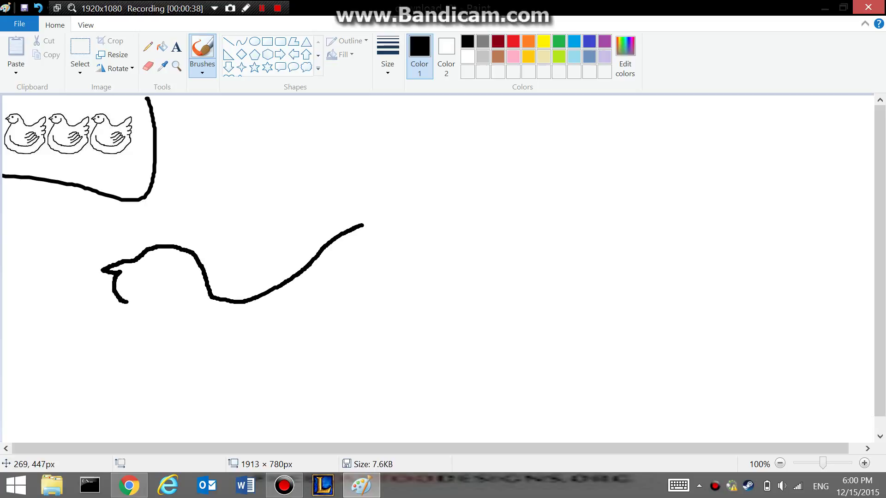
{"action": "mouse_move", "coordinate": [148, 304]}
{"action": "left_mouse_down"}
{"action": "mouse_move", "coordinate": [179, 296]}
{"action": "mouse_move", "coordinate": [196, 278]}
{"action": "left_mouse_up"}
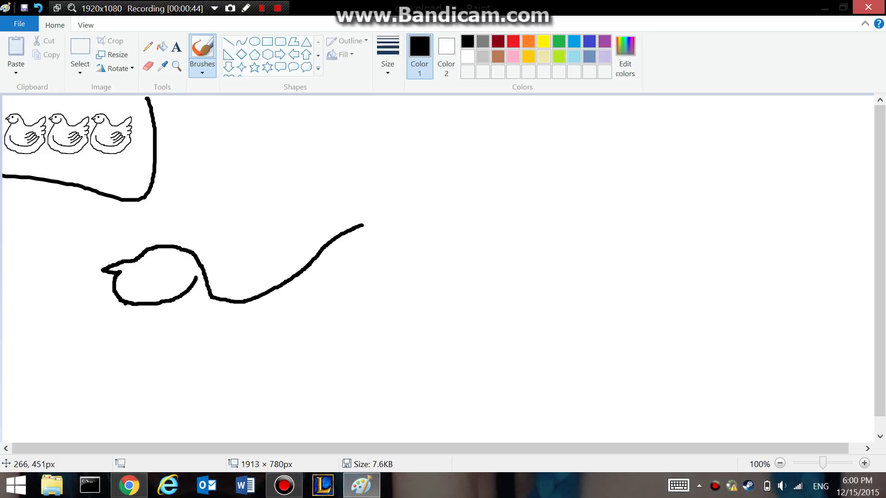
{"action": "mouse_move", "coordinate": [120, 316]}
{"action": "left_mouse_down"}
{"action": "mouse_move", "coordinate": [110, 356]}
{"action": "mouse_move", "coordinate": [129, 393]}
{"action": "mouse_move", "coordinate": [163, 412]}
{"action": "mouse_move", "coordinate": [310, 419]}
{"action": "mouse_move", "coordinate": [360, 409]}
{"action": "mouse_move", "coordinate": [371, 387]}
{"action": "mouse_move", "coordinate": [363, 350]}
{"action": "mouse_move", "coordinate": [397, 330]}
{"action": "mouse_move", "coordinate": [394, 307]}
{"action": "mouse_move", "coordinate": [365, 299]}
{"action": "mouse_move", "coordinate": [362, 278]}
{"action": "mouse_move", "coordinate": [390, 269]}
{"action": "mouse_move", "coordinate": [376, 258]}
{"action": "mouse_move", "coordinate": [340, 266]}
{"action": "mouse_move", "coordinate": [373, 232]}
{"action": "mouse_move", "coordinate": [362, 226]}
{"action": "left_mouse_up"}
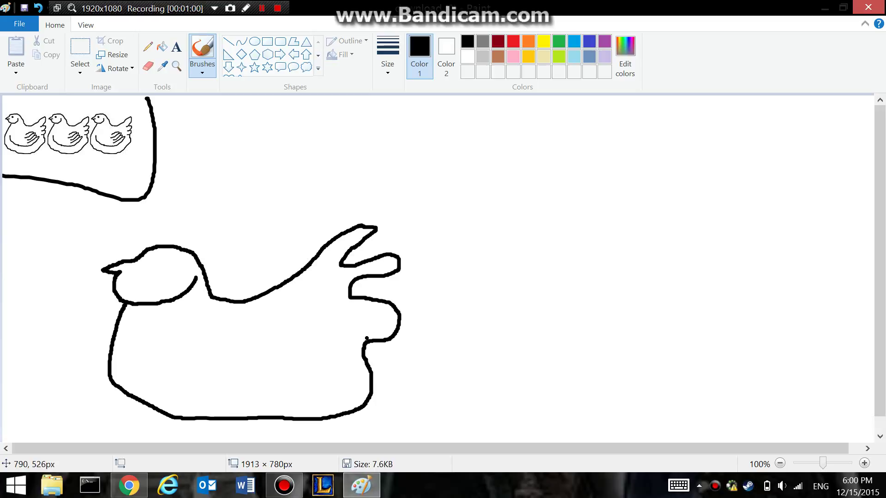
{"action": "left_click_drag", "start_coordinate": [367, 342], "coordinate": [328, 352]}
{"action": "left_click_drag", "start_coordinate": [349, 286], "coordinate": [326, 302]}
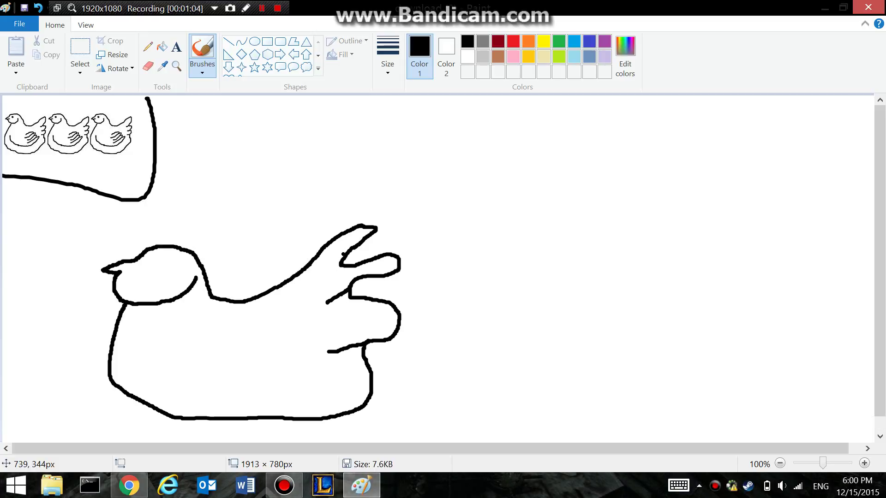
{"action": "left_click_drag", "start_coordinate": [341, 262], "coordinate": [313, 288]}
Add the large hen's inner details in black: zigzag wing feathers, a curved breast line, an eye and a mouth line
{"action": "mouse_move", "coordinate": [216, 348]}
{"action": "left_mouse_down"}
{"action": "mouse_move", "coordinate": [255, 340]}
{"action": "mouse_move", "coordinate": [245, 363]}
{"action": "mouse_move", "coordinate": [214, 369]}
{"action": "mouse_move", "coordinate": [271, 358]}
{"action": "mouse_move", "coordinate": [277, 372]}
{"action": "mouse_move", "coordinate": [226, 378]}
{"action": "mouse_move", "coordinate": [294, 382]}
{"action": "mouse_move", "coordinate": [236, 391]}
{"action": "mouse_move", "coordinate": [296, 393]}
{"action": "mouse_move", "coordinate": [237, 400]}
{"action": "left_mouse_up"}
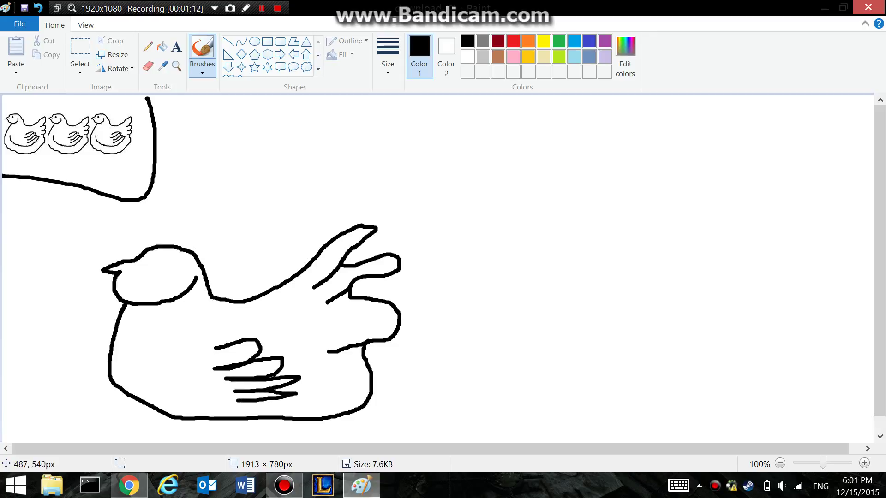
{"action": "mouse_move", "coordinate": [240, 332]}
{"action": "left_mouse_down"}
{"action": "mouse_move", "coordinate": [215, 334]}
{"action": "mouse_move", "coordinate": [257, 317]}
{"action": "mouse_move", "coordinate": [220, 320]}
{"action": "left_mouse_up"}
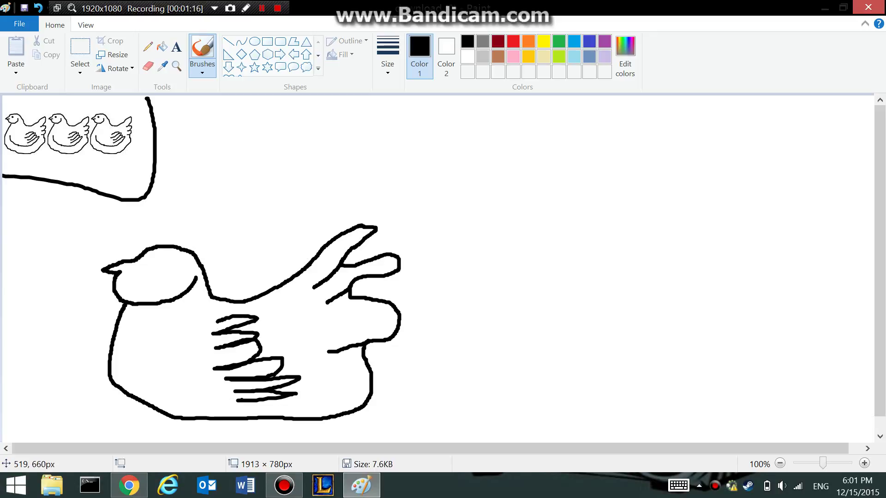
{"action": "mouse_move", "coordinate": [242, 400]}
{"action": "left_mouse_down"}
{"action": "mouse_move", "coordinate": [172, 372]}
{"action": "mouse_move", "coordinate": [157, 333]}
{"action": "left_mouse_up"}
{"action": "left_click", "coordinate": [157, 326]}
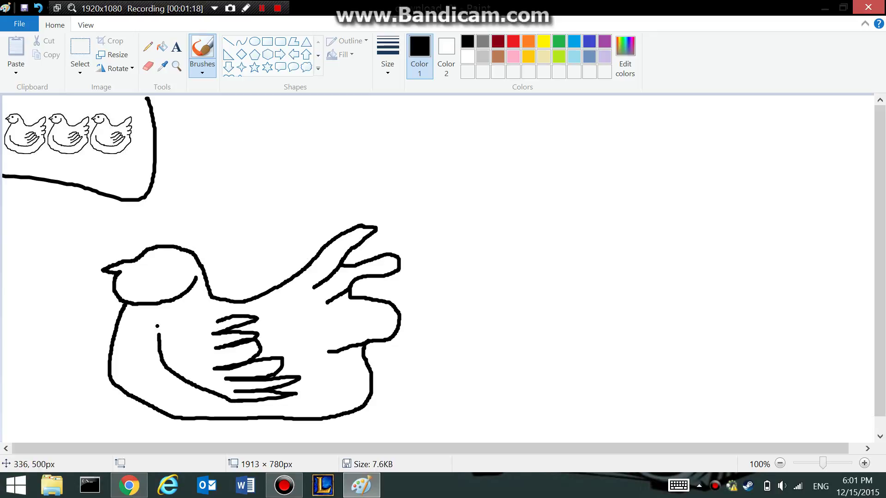
{"action": "key", "text": "ctrl+z"}
{"action": "left_click", "coordinate": [151, 259]}
{"action": "left_click_drag", "start_coordinate": [120, 273], "coordinate": [141, 272]}
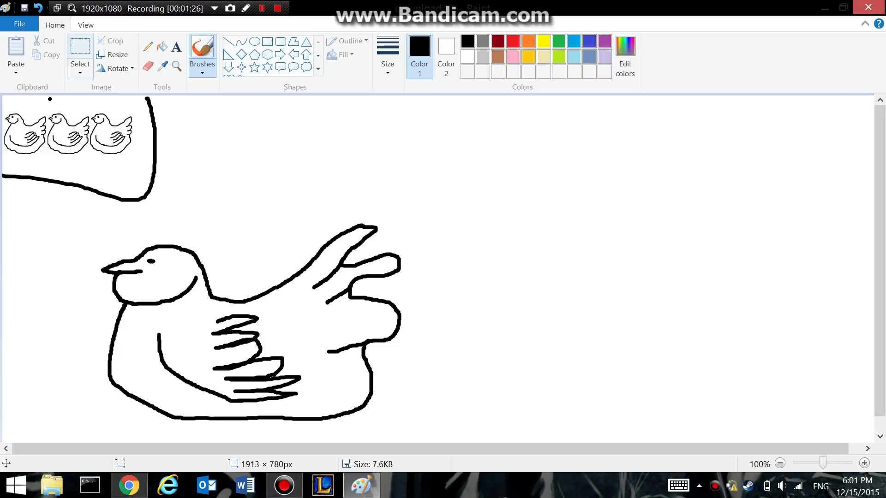
Copy the large hen with a selection of about 805 × 452 px and place the duplicate directly to its right
{"action": "left_click", "coordinate": [80, 49]}
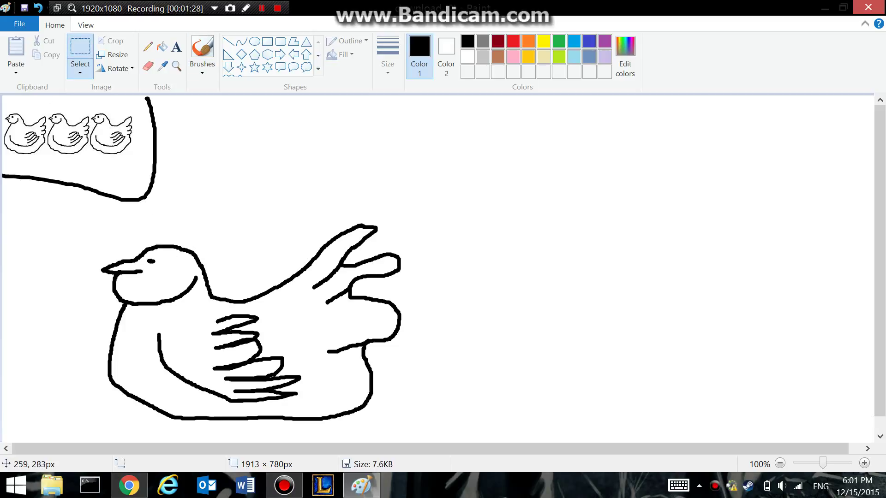
{"action": "mouse_move", "coordinate": [94, 223]}
{"action": "left_mouse_down"}
{"action": "mouse_move", "coordinate": [392, 336]}
{"action": "mouse_move", "coordinate": [469, 408]}
{"action": "mouse_move", "coordinate": [465, 431]}
{"action": "left_mouse_up"}
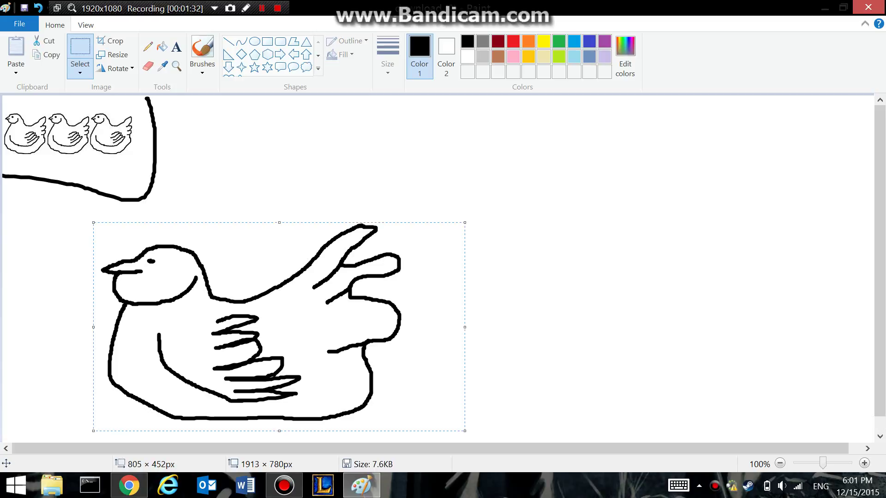
{"action": "right_click", "coordinate": [206, 177]}
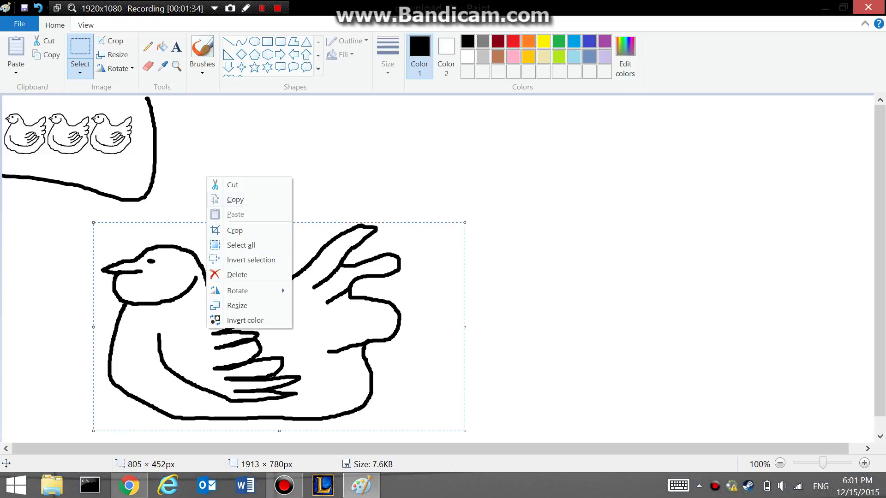
{"action": "left_click", "coordinate": [235, 199]}
{"action": "right_click", "coordinate": [550, 219]}
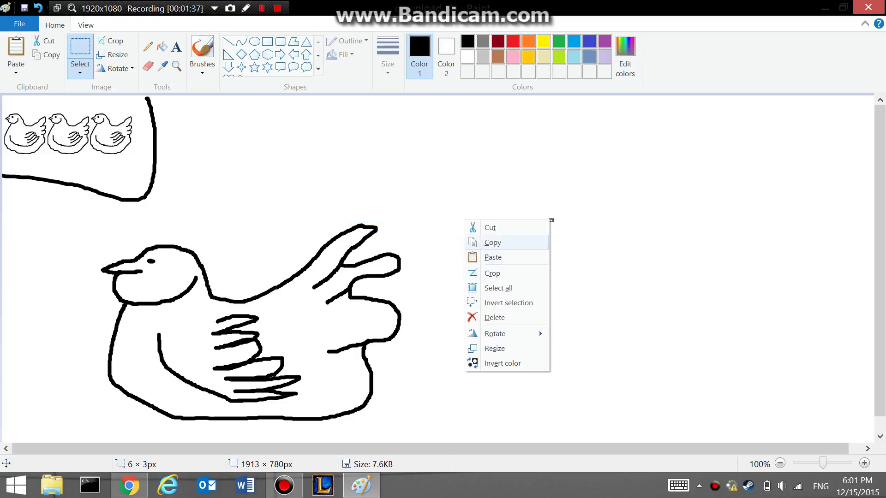
{"action": "left_click", "coordinate": [493, 257]}
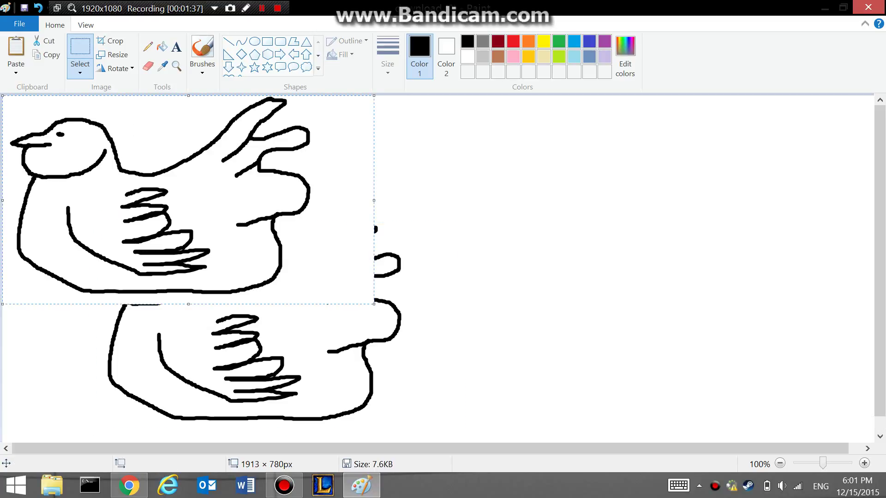
{"action": "left_click_drag", "start_coordinate": [184, 196], "coordinate": [562, 315]}
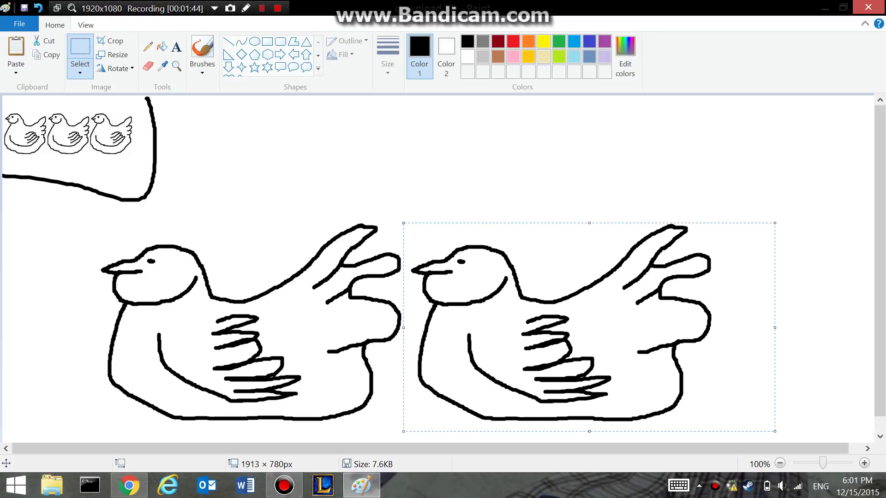
{"action": "left_click", "coordinate": [328, 333]}
{"action": "mouse_move", "coordinate": [88, 232]}
{"action": "left_mouse_down"}
{"action": "mouse_move", "coordinate": [380, 343]}
{"action": "mouse_move", "coordinate": [88, 232]}
{"action": "mouse_move", "coordinate": [85, 212]}
{"action": "left_mouse_up"}
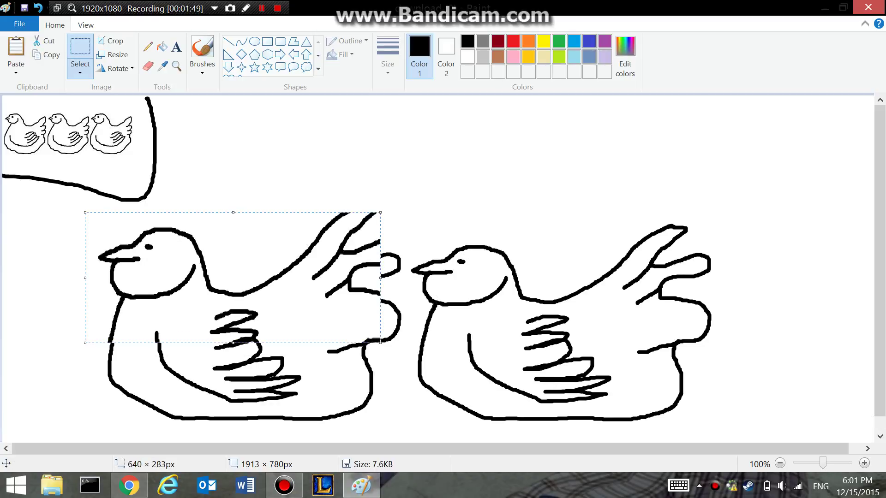
{"action": "left_click", "coordinate": [38, 8]}
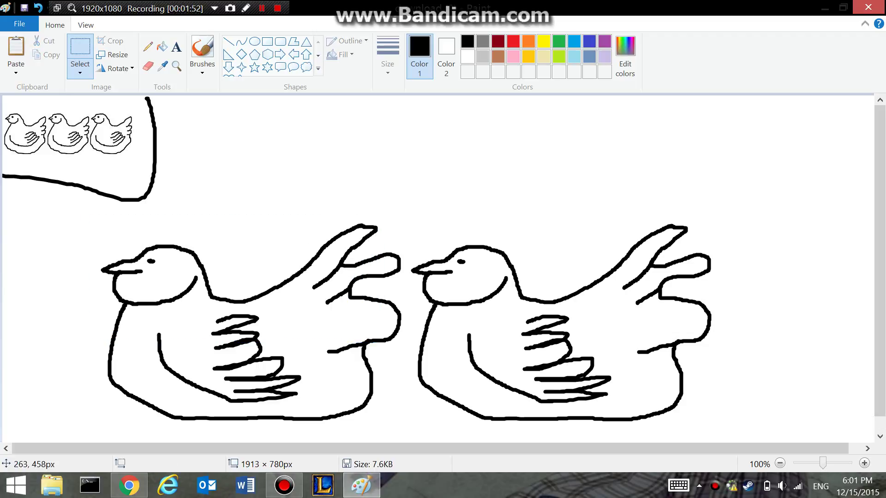
Shift both large hens left and slightly up, keeping them side by side, to make room for a third
{"action": "left_click_drag", "start_coordinate": [91, 220], "coordinate": [405, 424]}
{"action": "left_click_drag", "start_coordinate": [257, 332], "coordinate": [183, 317]}
{"action": "left_click", "coordinate": [543, 366]}
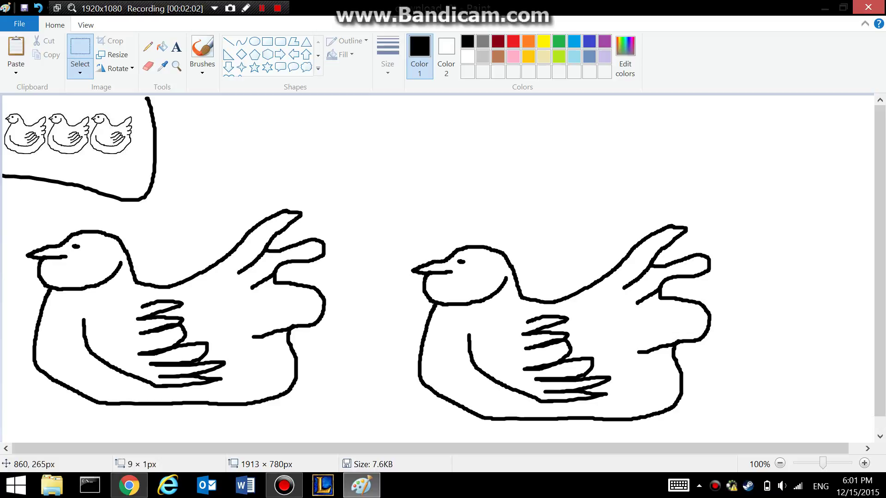
{"action": "left_click_drag", "start_coordinate": [403, 218], "coordinate": [740, 425]}
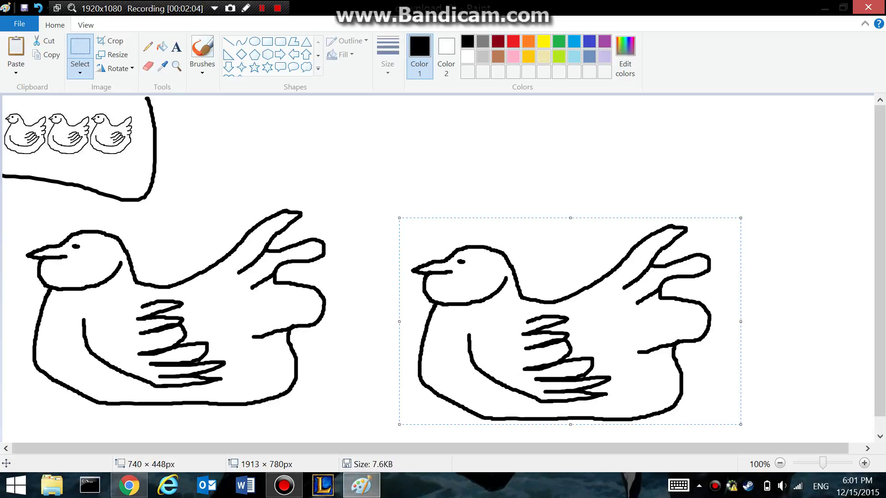
{"action": "left_click_drag", "start_coordinate": [570, 321], "coordinate": [504, 300]}
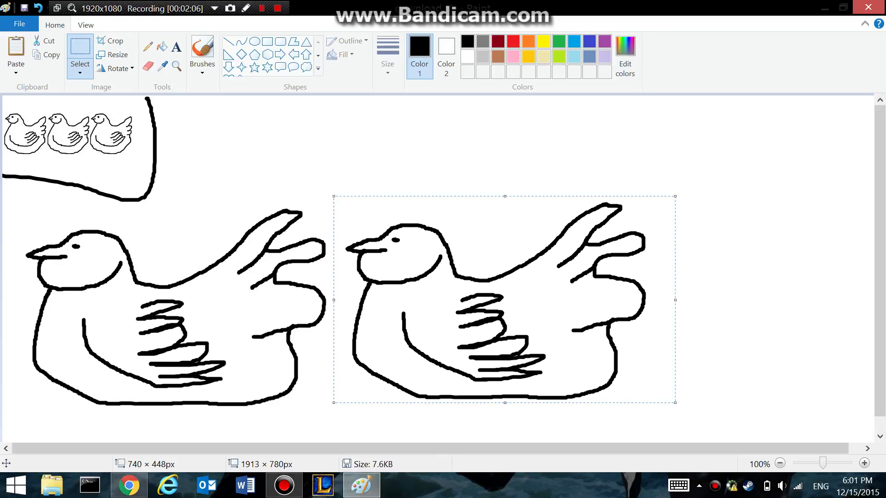
Paste a third large hen and place it to the right of the second, level with the other two
{"action": "right_click", "coordinate": [626, 289]}
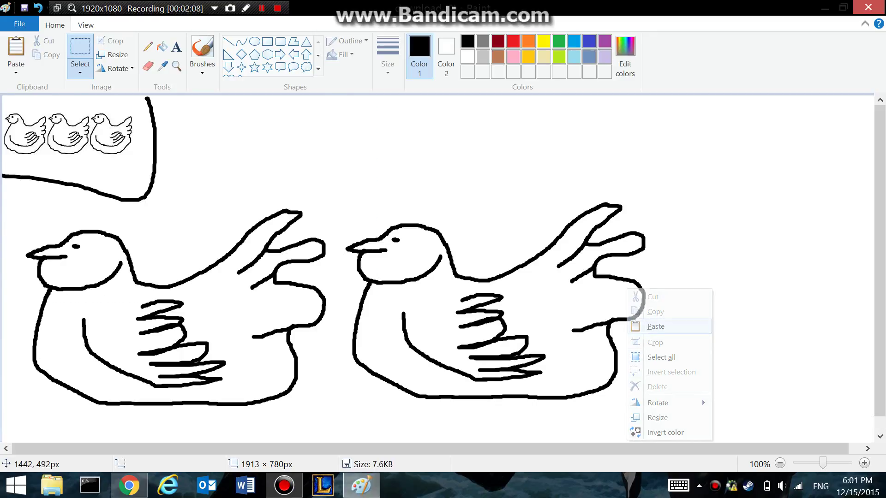
{"action": "left_click", "coordinate": [667, 323]}
{"action": "left_click_drag", "start_coordinate": [153, 205], "coordinate": [796, 305]}
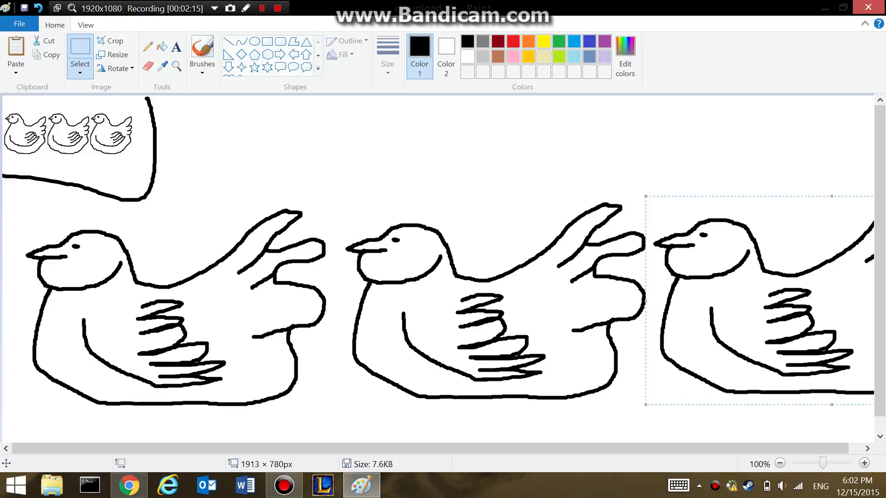
{"action": "left_click_drag", "start_coordinate": [713, 275], "coordinate": [716, 271]}
Fill the three large hens from left to right with yellow, pink (rose) and green
{"action": "left_click", "coordinate": [162, 47]}
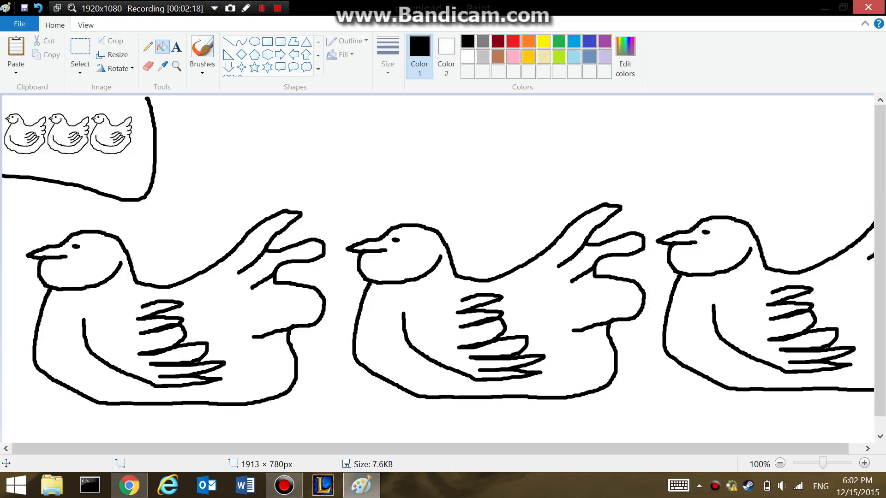
{"action": "left_click", "coordinate": [544, 41]}
{"action": "left_click", "coordinate": [238, 287]}
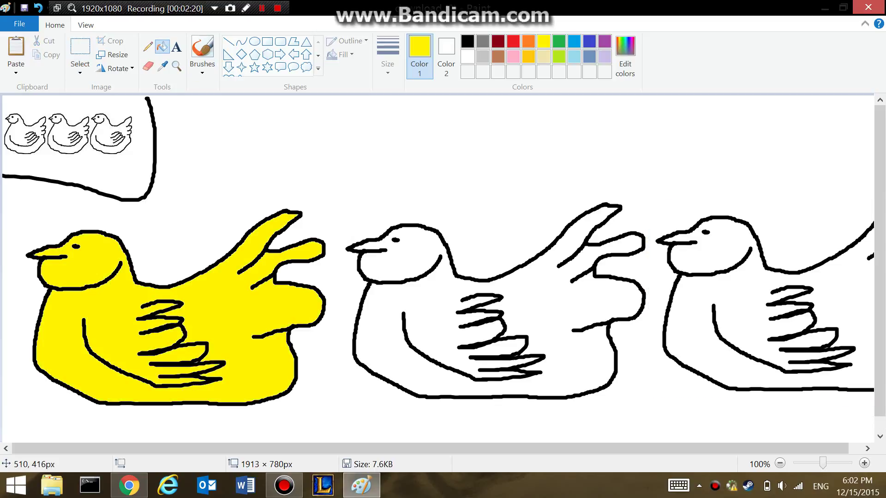
{"action": "left_click", "coordinate": [513, 56]}
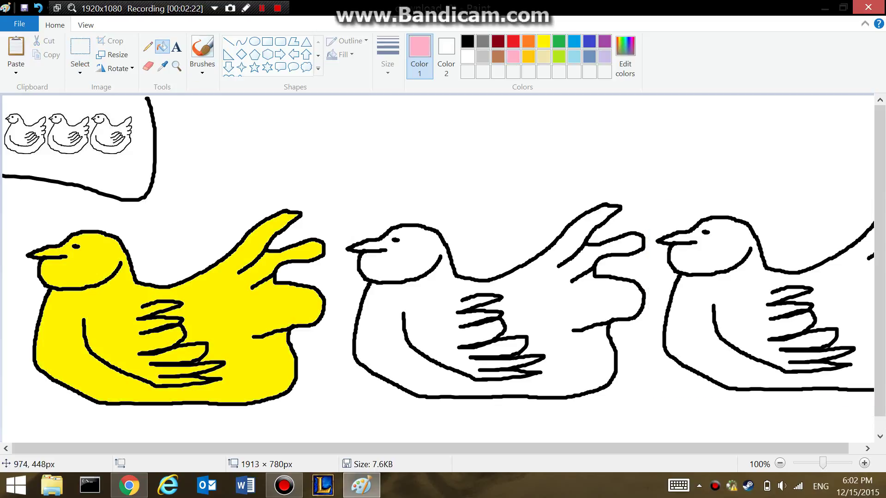
{"action": "left_click", "coordinate": [452, 302]}
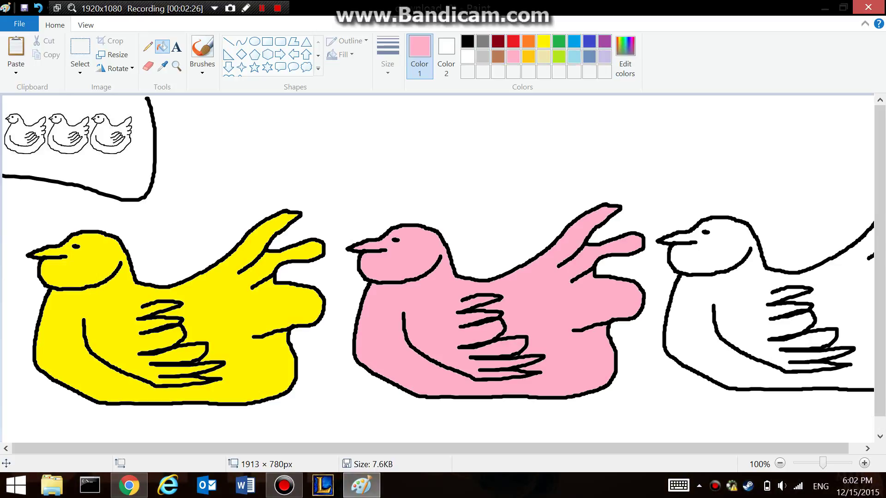
{"action": "left_click", "coordinate": [558, 41]}
{"action": "left_click", "coordinate": [724, 265]}
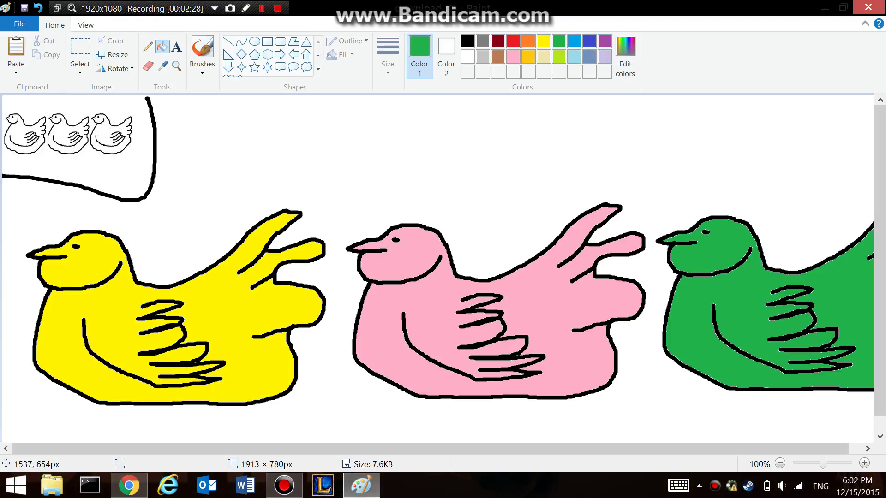
Brush two solid red curled horns on the pink hen's head, a large one at the back and a smaller one in front
{"action": "left_click", "coordinate": [513, 41]}
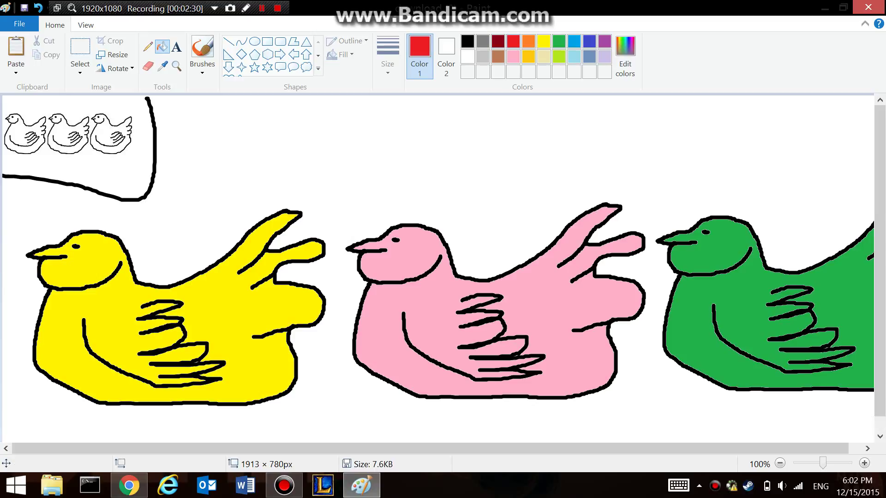
{"action": "left_click", "coordinate": [202, 49]}
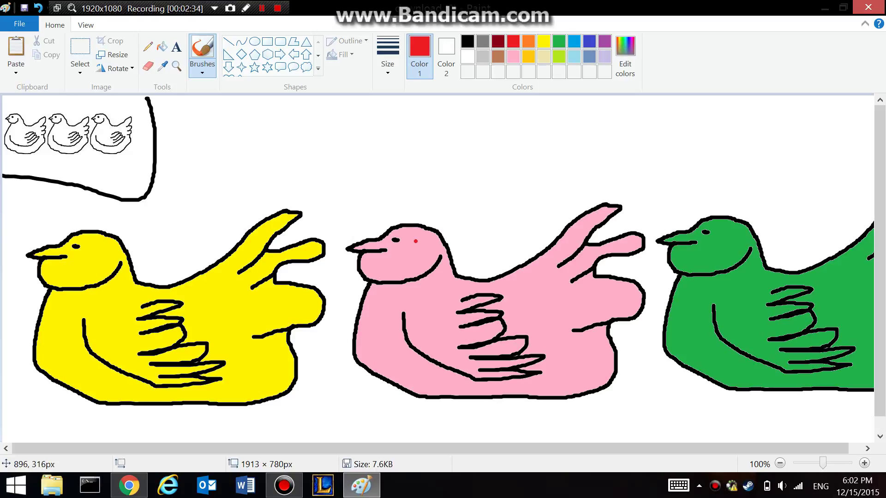
{"action": "left_click_drag", "start_coordinate": [416, 241], "coordinate": [418, 235]}
{"action": "mouse_move", "coordinate": [425, 242]}
{"action": "left_mouse_down"}
{"action": "mouse_move", "coordinate": [464, 213]}
{"action": "mouse_move", "coordinate": [470, 196]}
{"action": "mouse_move", "coordinate": [460, 172]}
{"action": "mouse_move", "coordinate": [426, 168]}
{"action": "mouse_move", "coordinate": [410, 187]}
{"action": "mouse_move", "coordinate": [415, 199]}
{"action": "mouse_move", "coordinate": [415, 183]}
{"action": "mouse_move", "coordinate": [426, 179]}
{"action": "mouse_move", "coordinate": [458, 190]}
{"action": "mouse_move", "coordinate": [456, 207]}
{"action": "mouse_move", "coordinate": [411, 236]}
{"action": "left_mouse_up"}
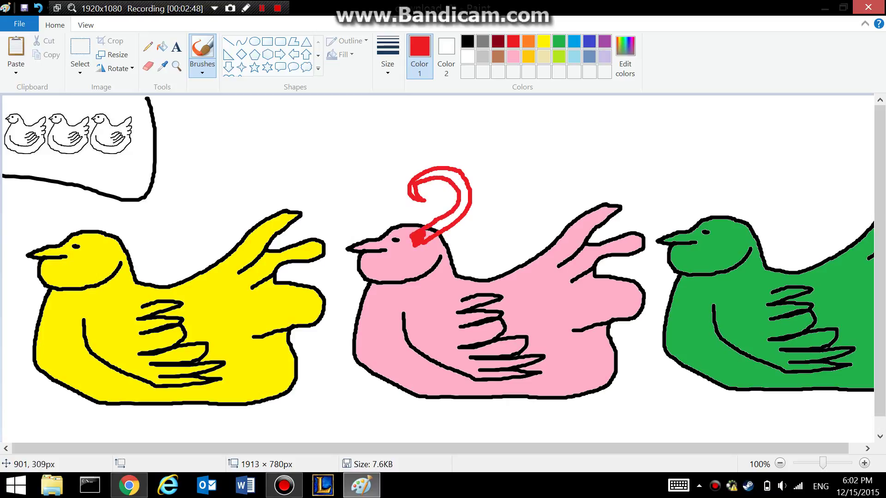
{"action": "mouse_move", "coordinate": [425, 240]}
{"action": "left_mouse_down"}
{"action": "mouse_move", "coordinate": [433, 228]}
{"action": "mouse_move", "coordinate": [425, 230]}
{"action": "mouse_move", "coordinate": [464, 208]}
{"action": "mouse_move", "coordinate": [461, 179]}
{"action": "left_mouse_up"}
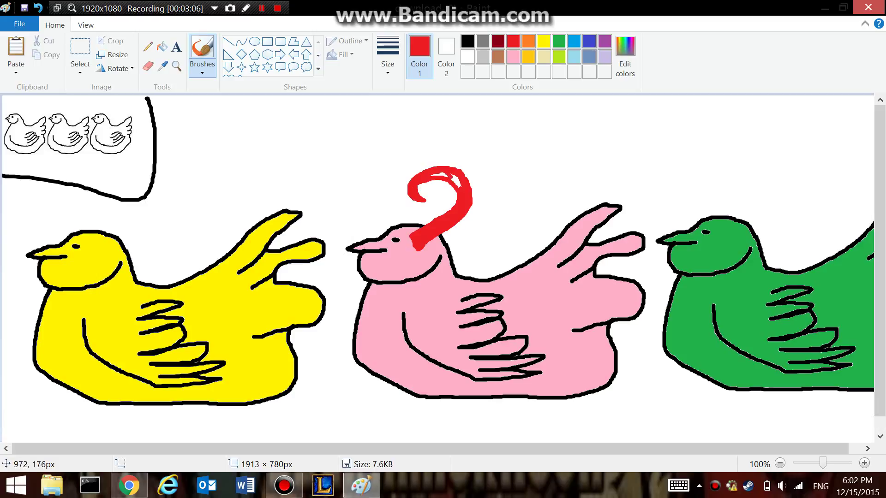
{"action": "left_click_drag", "start_coordinate": [451, 176], "coordinate": [464, 185]}
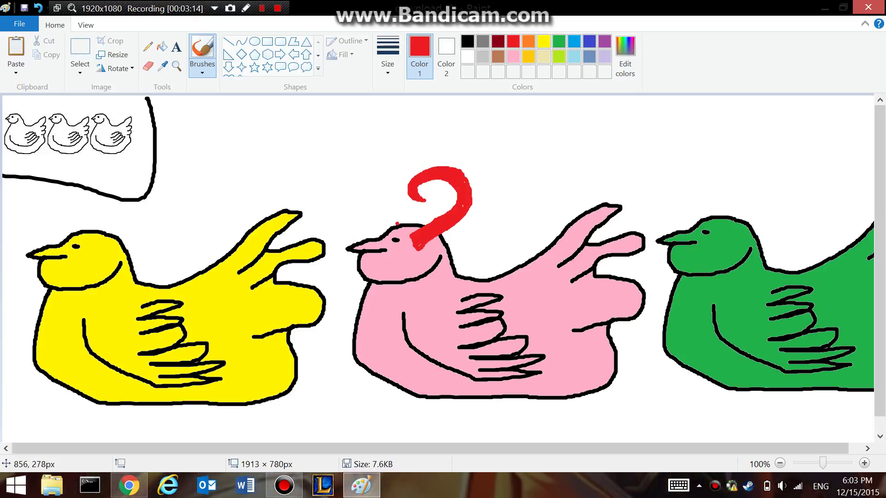
{"action": "left_click_drag", "start_coordinate": [397, 224], "coordinate": [386, 185]}
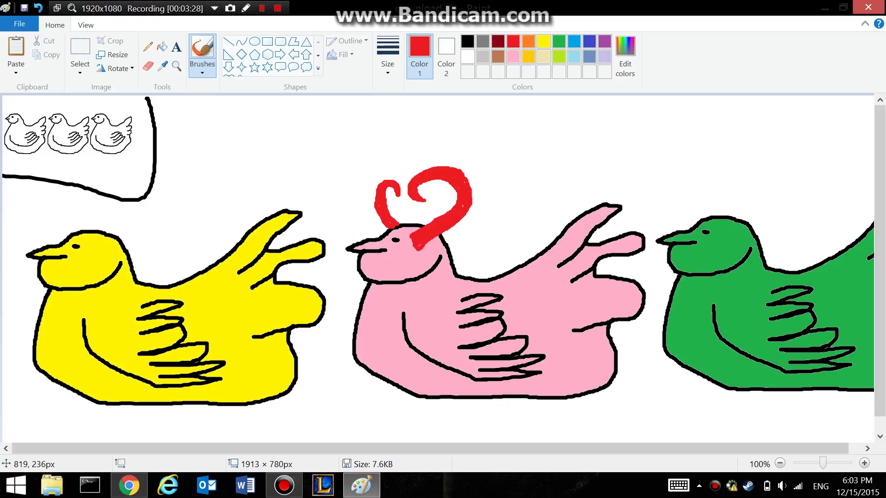
{"action": "key", "text": "ctrl+z"}
Lower the system volume to 20 and skip to the next music track
{"action": "key", "text": "XF86AudioLowerVolume"}
{"action": "key", "text": "XF86AudioLowerVolume"}
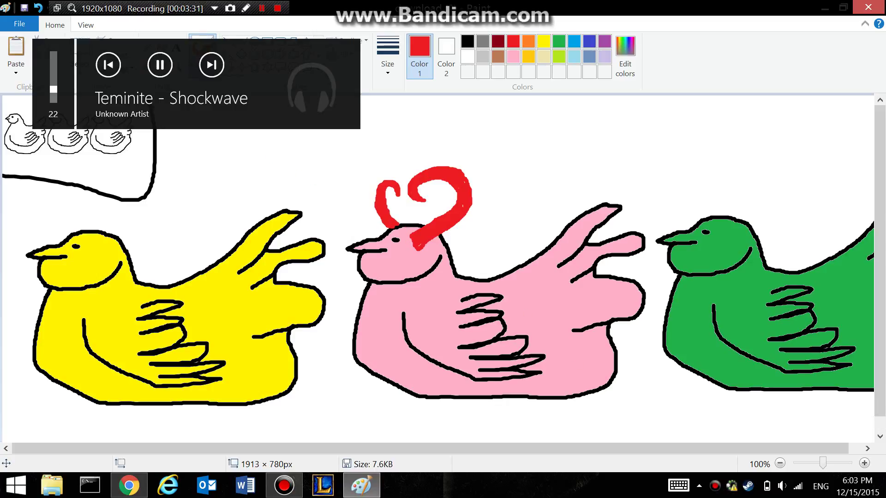
{"action": "key", "text": "XF86AudioNext"}
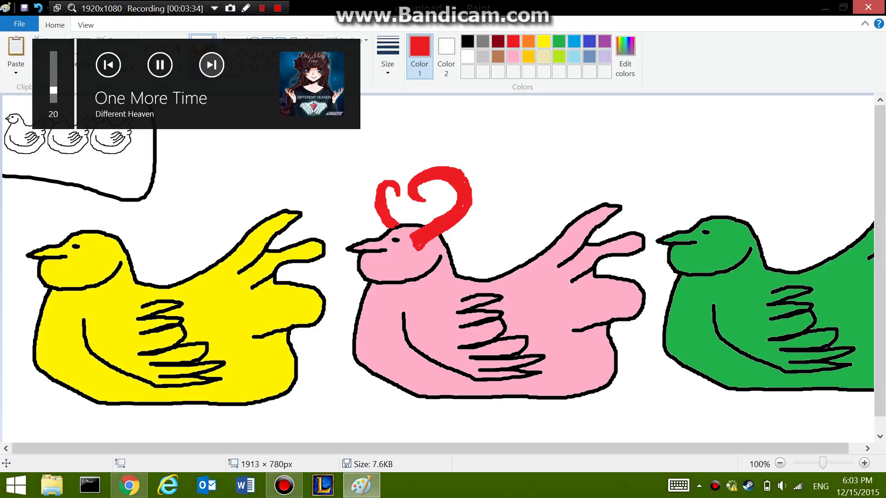
Skip the music forward two tracks and go back one
{"action": "key", "text": "XF86AudioNext"}
{"action": "key", "text": "XF86AudioNext"}
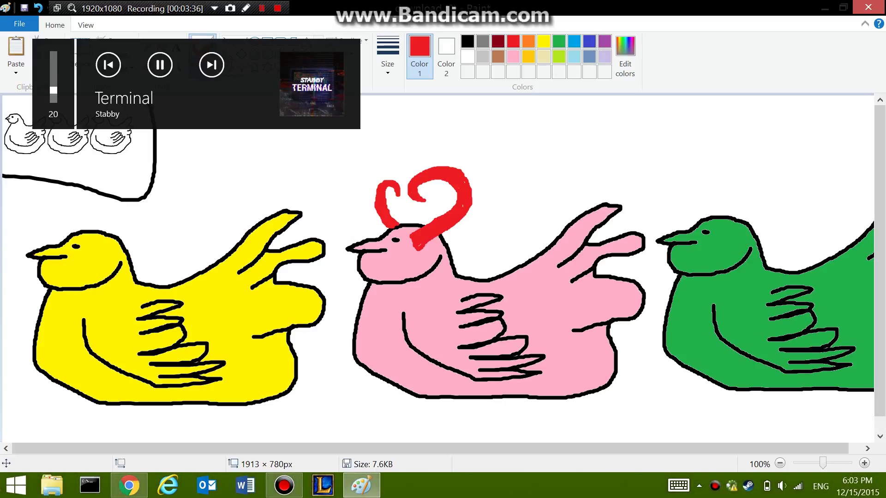
{"action": "key", "text": "XF86AudioPrev"}
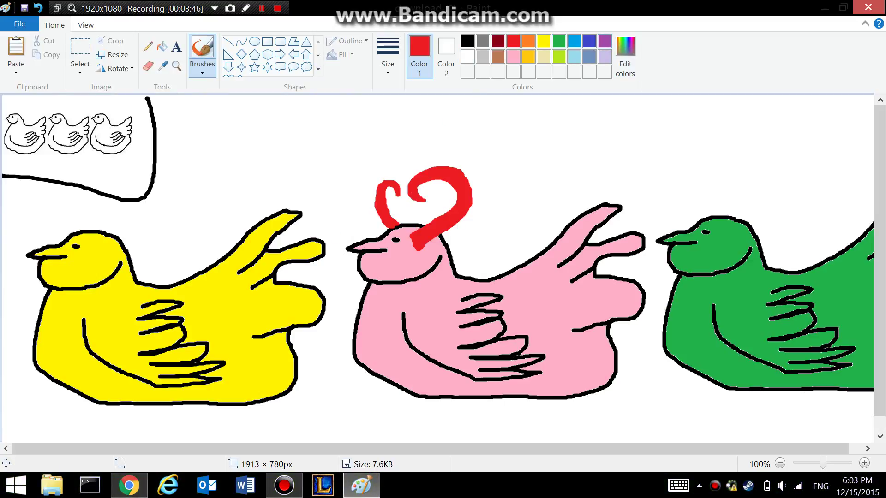
Brush a dotted and dashed indigo tear trail from the yellow hen's eye down past its belly, undoing the scribbled puddle strokes
{"action": "left_click", "coordinate": [589, 42]}
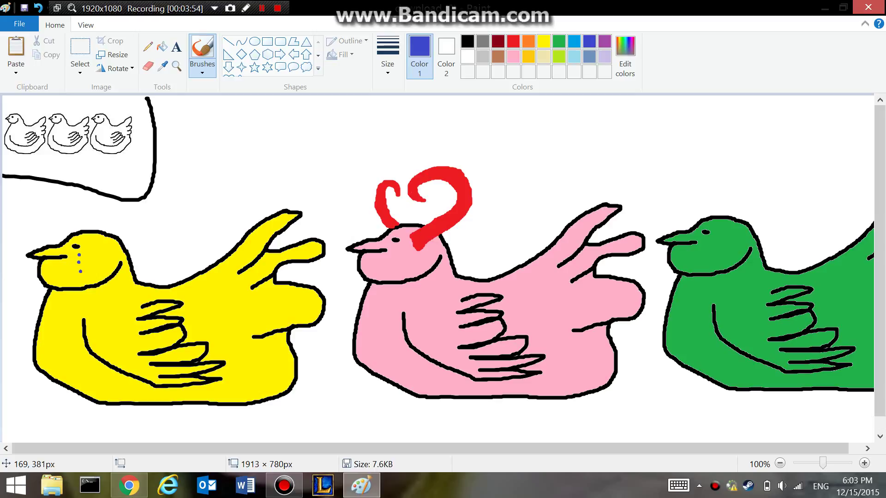
{"action": "mouse_move", "coordinate": [81, 282]}
{"action": "left_mouse_down"}
{"action": "mouse_move", "coordinate": [72, 387]}
{"action": "mouse_move", "coordinate": [83, 427]}
{"action": "mouse_move", "coordinate": [103, 403]}
{"action": "mouse_move", "coordinate": [28, 395]}
{"action": "mouse_move", "coordinate": [54, 416]}
{"action": "mouse_move", "coordinate": [101, 420]}
{"action": "mouse_move", "coordinate": [78, 407]}
{"action": "mouse_move", "coordinate": [6, 399]}
{"action": "mouse_move", "coordinate": [67, 400]}
{"action": "mouse_move", "coordinate": [43, 402]}
{"action": "mouse_move", "coordinate": [59, 416]}
{"action": "left_mouse_up"}
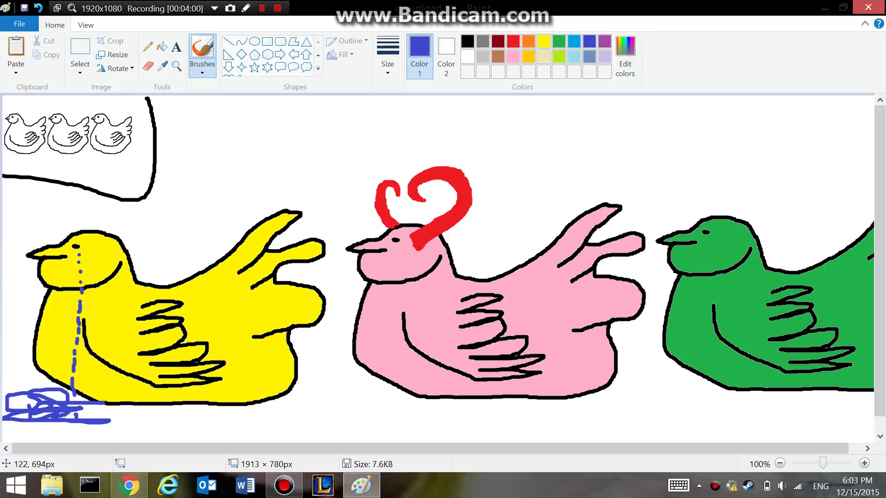
{"action": "key", "text": "ctrl+z"}
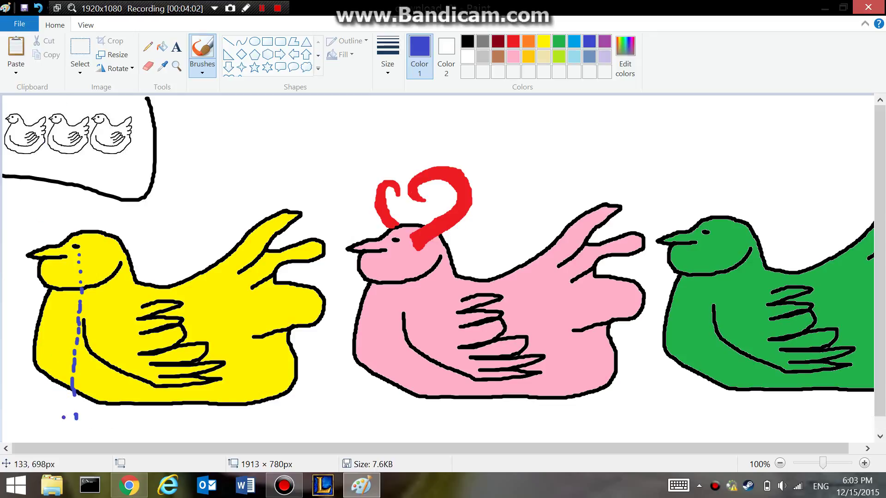
Outline an indigo puddle beneath the front of the yellow hen, fill it solid and brush over the gaps along its edge
{"action": "mouse_move", "coordinate": [73, 393]}
{"action": "left_mouse_down"}
{"action": "mouse_move", "coordinate": [32, 391]}
{"action": "mouse_move", "coordinate": [25, 423]}
{"action": "mouse_move", "coordinate": [64, 442]}
{"action": "mouse_move", "coordinate": [130, 435]}
{"action": "mouse_move", "coordinate": [154, 419]}
{"action": "mouse_move", "coordinate": [151, 404]}
{"action": "left_mouse_up"}
{"action": "left_click_drag", "start_coordinate": [41, 446], "coordinate": [46, 446]}
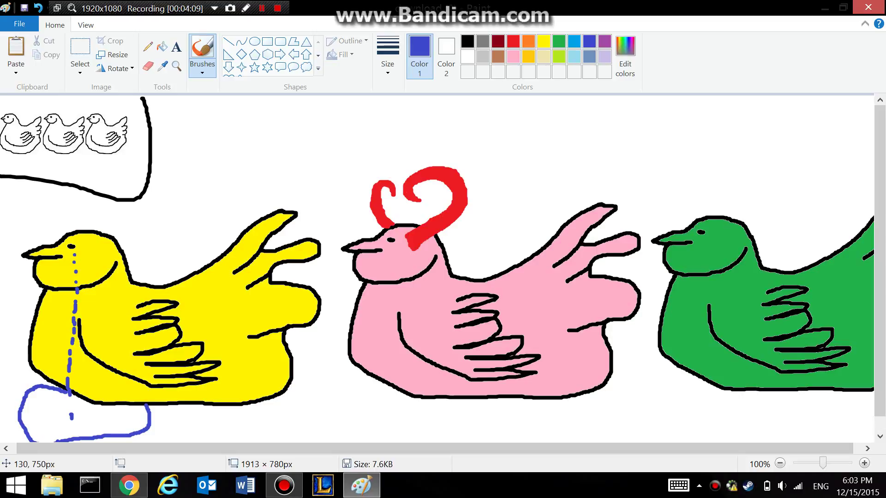
{"action": "left_click_drag", "start_coordinate": [45, 439], "coordinate": [35, 442]}
{"action": "left_click", "coordinate": [162, 47]}
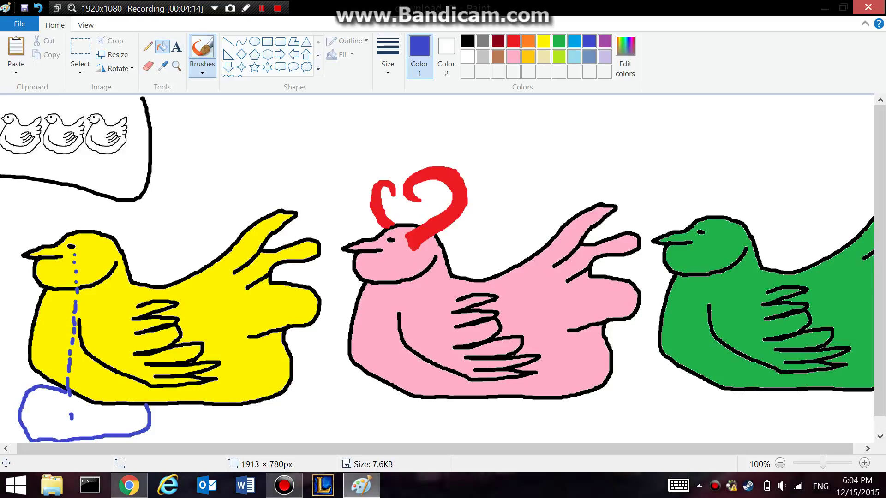
{"action": "left_click", "coordinate": [88, 417]}
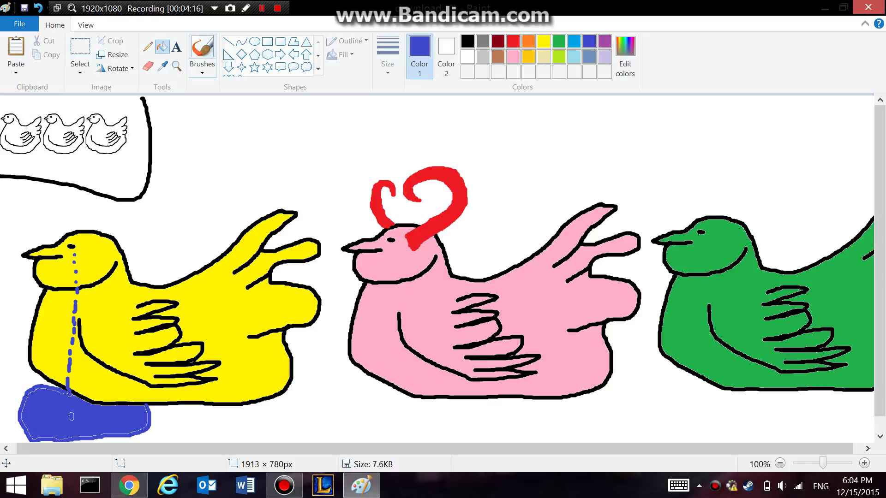
{"action": "left_click", "coordinate": [202, 51]}
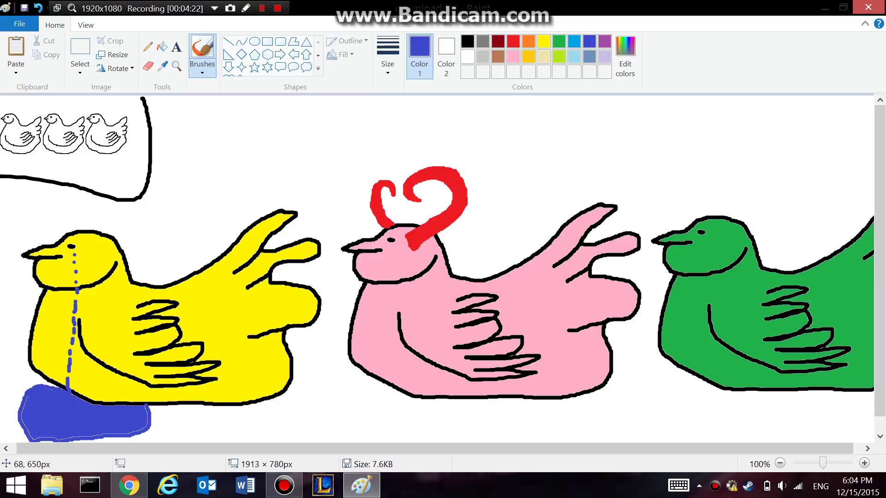
{"action": "left_click_drag", "start_coordinate": [29, 397], "coordinate": [23, 429]}
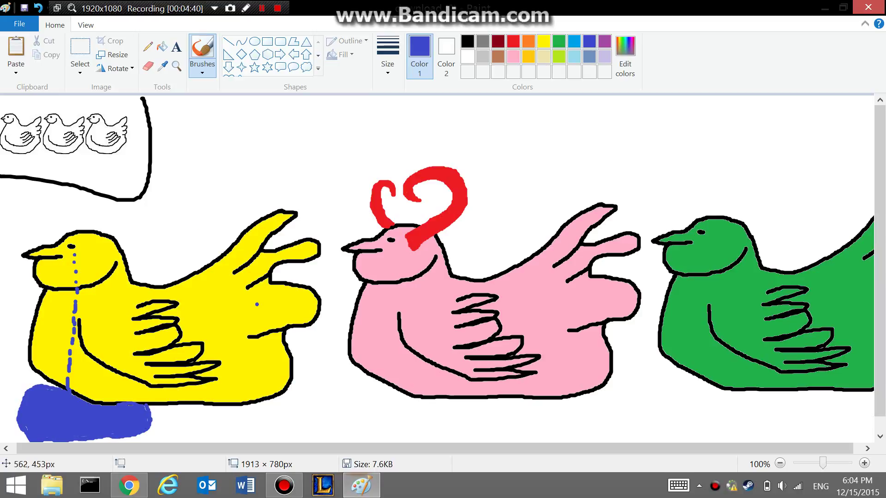
Dab small indigo spots and short dashes all over the yellow hen's head, body and tail feathers
{"action": "left_click", "coordinate": [47, 273]}
{"action": "left_click", "coordinate": [219, 303]}
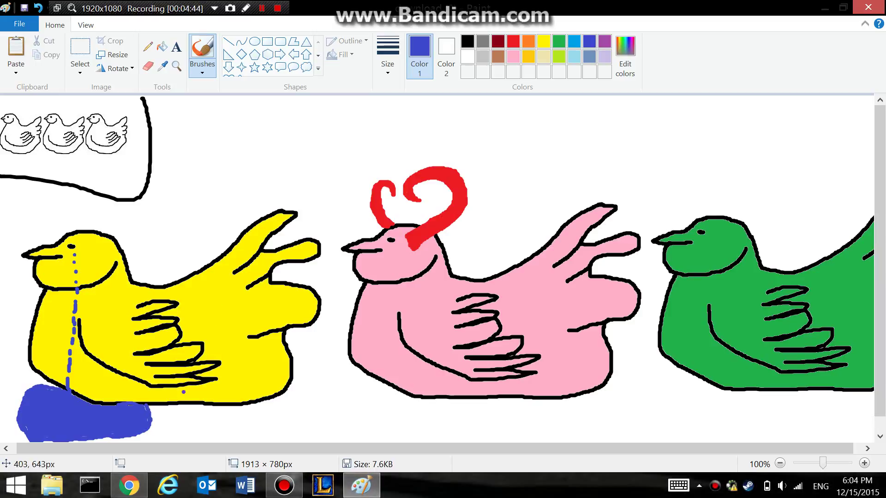
{"action": "left_click", "coordinate": [112, 318]}
{"action": "left_click_drag", "start_coordinate": [228, 299], "coordinate": [231, 299]}
{"action": "left_click_drag", "start_coordinate": [230, 340], "coordinate": [230, 349]}
{"action": "left_click", "coordinate": [229, 383]}
{"action": "left_click_drag", "start_coordinate": [208, 316], "coordinate": [208, 324]}
{"action": "left_click", "coordinate": [145, 355]}
{"action": "left_click", "coordinate": [91, 253]}
{"action": "left_click", "coordinate": [63, 312]}
{"action": "left_click", "coordinate": [58, 331]}
{"action": "left_click_drag", "start_coordinate": [50, 330], "coordinate": [56, 332]}
{"action": "left_click", "coordinate": [49, 369]}
{"action": "left_click_drag", "start_coordinate": [69, 363], "coordinate": [76, 367]}
{"action": "left_click", "coordinate": [119, 309]}
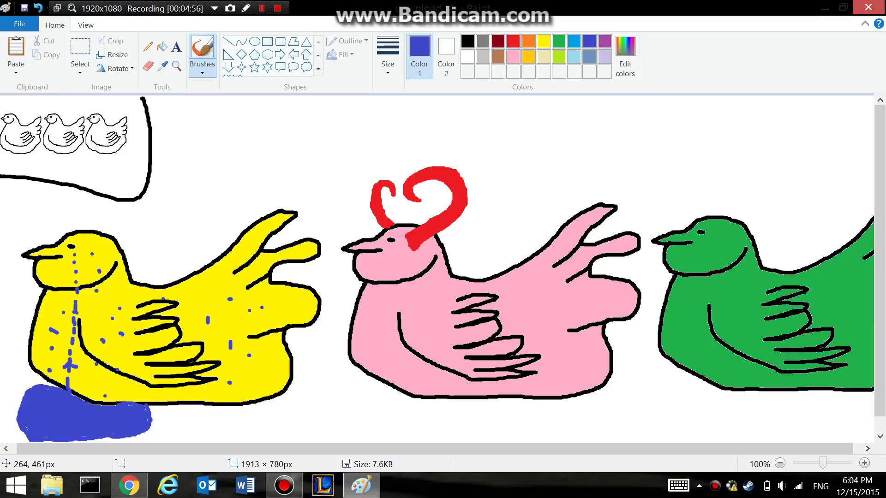
{"action": "left_click", "coordinate": [95, 317]}
{"action": "left_click_drag", "start_coordinate": [107, 281], "coordinate": [107, 259]}
{"action": "left_click", "coordinate": [114, 256]}
{"action": "left_click", "coordinate": [50, 279]}
{"action": "left_click", "coordinate": [48, 254]}
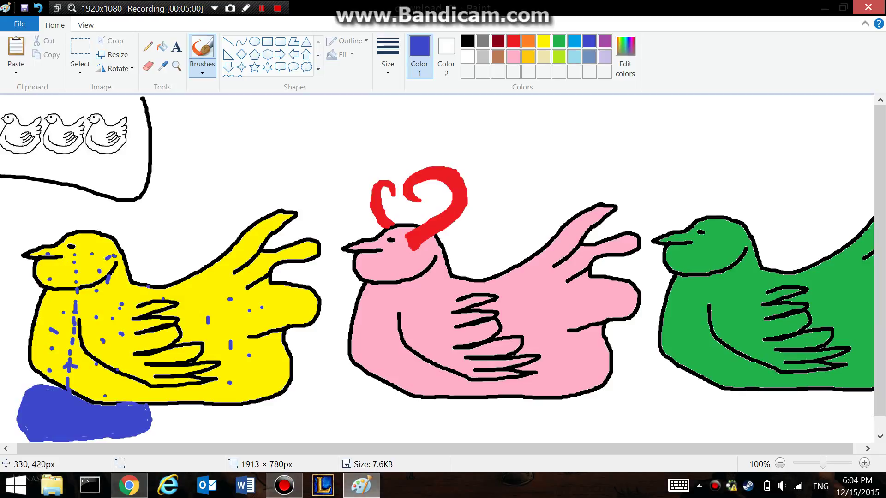
{"action": "left_click", "coordinate": [135, 347]}
{"action": "left_click", "coordinate": [141, 381]}
{"action": "left_click", "coordinate": [141, 398]}
{"action": "left_click_drag", "start_coordinate": [201, 395], "coordinate": [204, 395]}
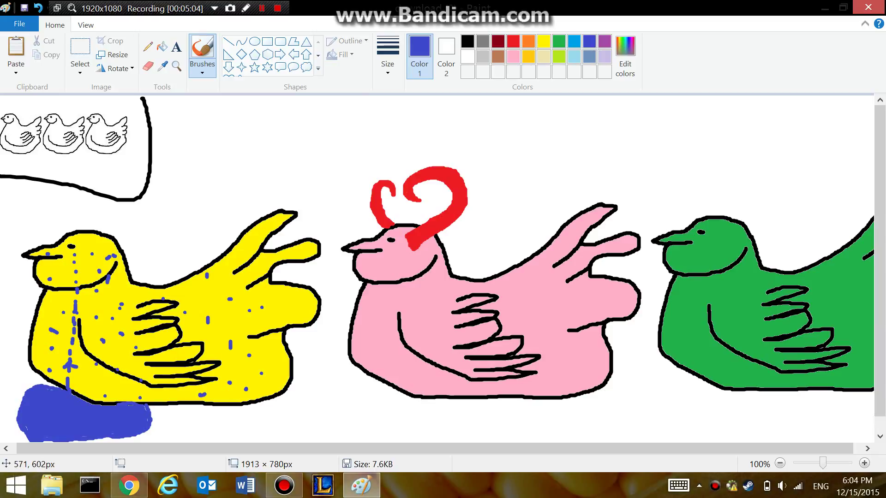
{"action": "left_click", "coordinate": [262, 372]}
{"action": "left_click", "coordinate": [270, 361]}
{"action": "left_click", "coordinate": [266, 310]}
{"action": "left_click", "coordinate": [303, 315]}
{"action": "left_click", "coordinate": [249, 277]}
{"action": "left_click", "coordinate": [246, 244]}
{"action": "left_click", "coordinate": [237, 252]}
{"action": "left_click", "coordinate": [191, 298]}
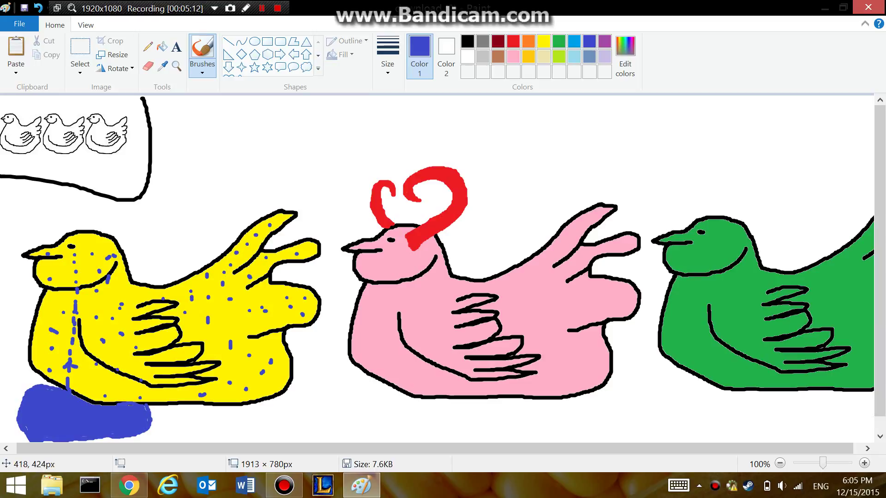
{"action": "left_click", "coordinate": [191, 290]}
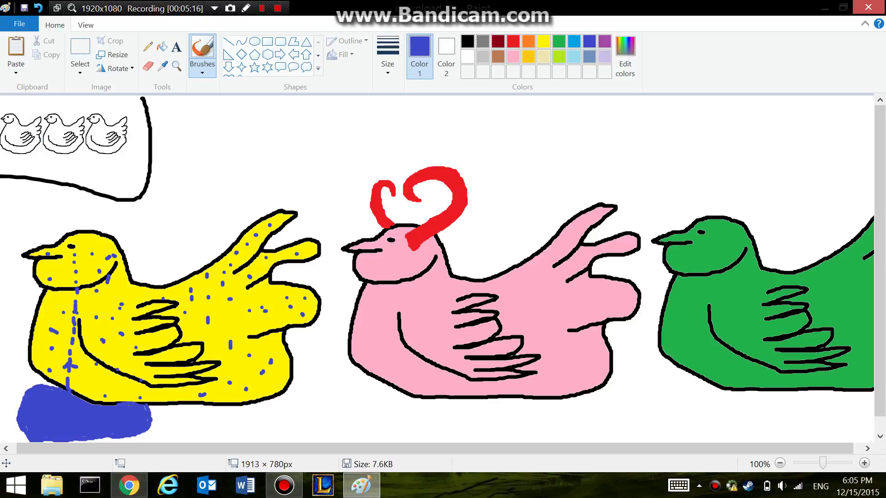
Brush a purple triangle around the green hen's eye and two purple triangles with curved inner shapes in front of and behind its wing feathers
{"action": "left_click", "coordinate": [604, 41]}
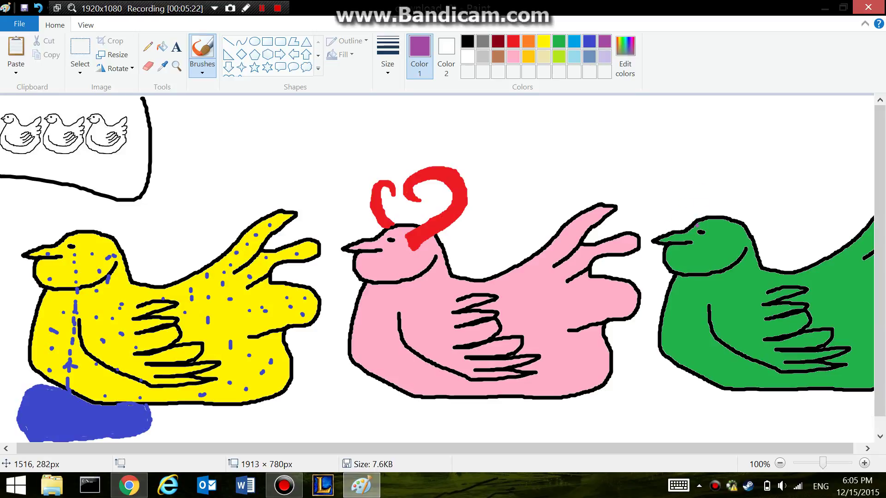
{"action": "mouse_move", "coordinate": [708, 221]}
{"action": "left_mouse_down"}
{"action": "mouse_move", "coordinate": [707, 250]}
{"action": "mouse_move", "coordinate": [680, 237]}
{"action": "mouse_move", "coordinate": [702, 227]}
{"action": "left_mouse_up"}
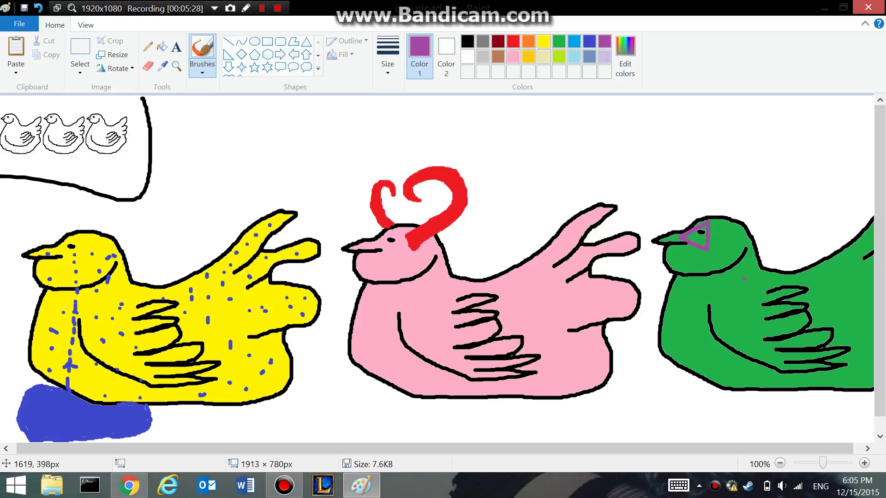
{"action": "mouse_move", "coordinate": [747, 279]}
{"action": "left_mouse_down"}
{"action": "mouse_move", "coordinate": [761, 354]}
{"action": "mouse_move", "coordinate": [705, 290]}
{"action": "mouse_move", "coordinate": [748, 279]}
{"action": "mouse_move", "coordinate": [749, 309]}
{"action": "mouse_move", "coordinate": [728, 317]}
{"action": "mouse_move", "coordinate": [719, 303]}
{"action": "mouse_move", "coordinate": [748, 300]}
{"action": "left_mouse_up"}
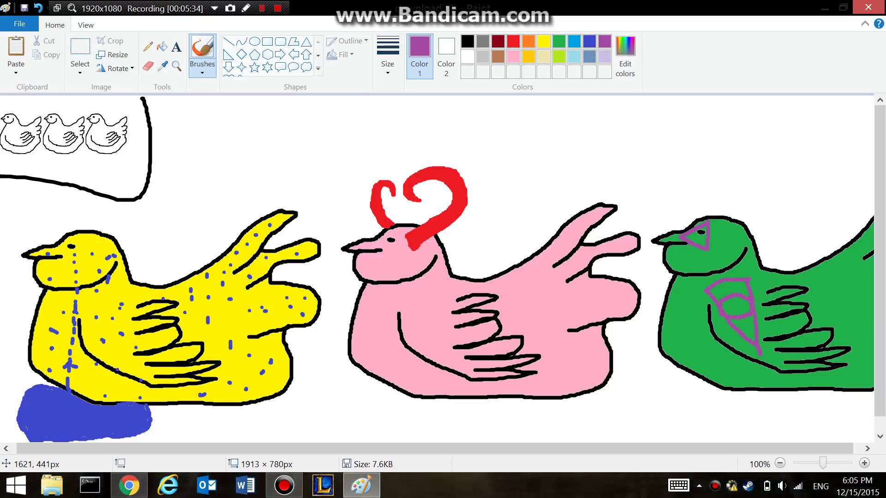
{"action": "left_click", "coordinate": [833, 272]}
{"action": "mouse_move", "coordinate": [842, 260]}
{"action": "left_mouse_down"}
{"action": "mouse_move", "coordinate": [871, 316]}
{"action": "mouse_move", "coordinate": [813, 321]}
{"action": "mouse_move", "coordinate": [837, 263]}
{"action": "left_mouse_up"}
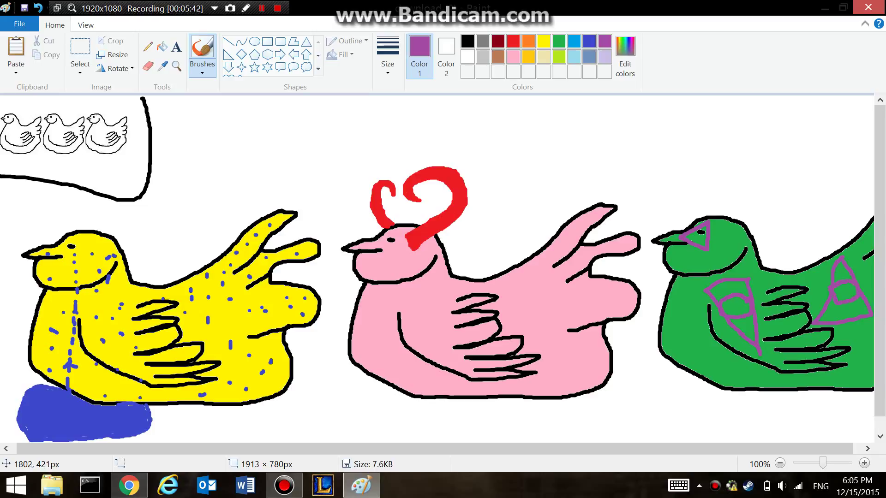
Brush a slanted purple oval with an inner circle on the green hen's lower breast and a four-sided shape with an inner oval above its back
{"action": "left_click", "coordinate": [684, 308]}
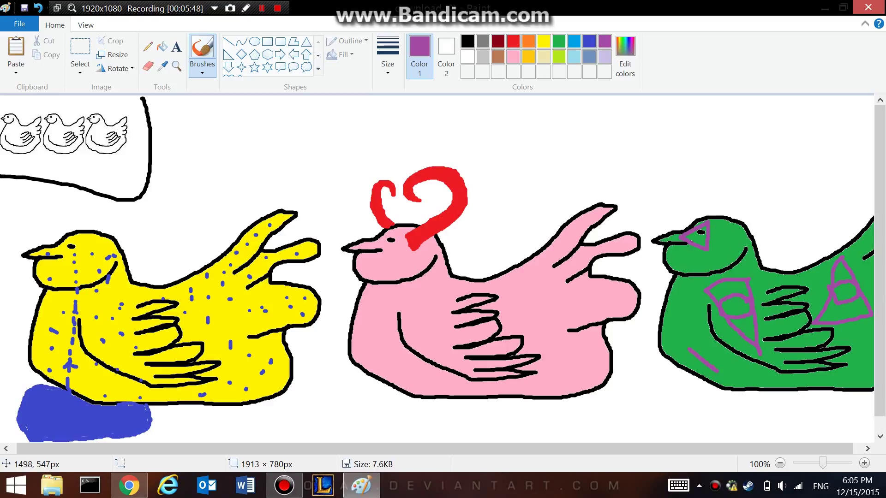
{"action": "mouse_move", "coordinate": [691, 348]}
{"action": "left_mouse_down"}
{"action": "mouse_move", "coordinate": [683, 320]}
{"action": "mouse_move", "coordinate": [702, 324]}
{"action": "mouse_move", "coordinate": [723, 373]}
{"action": "left_mouse_up"}
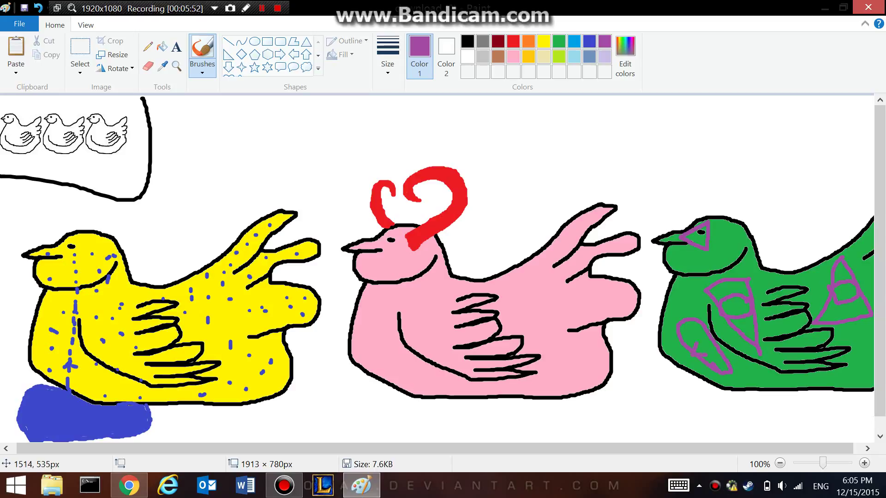
{"action": "mouse_move", "coordinate": [696, 344]}
{"action": "left_mouse_down"}
{"action": "mouse_move", "coordinate": [710, 342]}
{"action": "mouse_move", "coordinate": [702, 355]}
{"action": "left_mouse_up"}
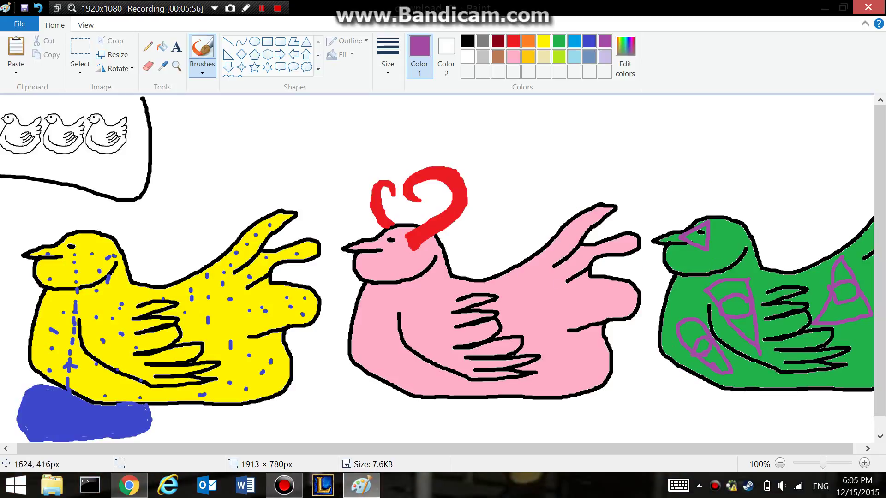
{"action": "mouse_move", "coordinate": [770, 218]}
{"action": "left_mouse_down"}
{"action": "mouse_move", "coordinate": [768, 248]}
{"action": "mouse_move", "coordinate": [790, 259]}
{"action": "mouse_move", "coordinate": [819, 249]}
{"action": "mouse_move", "coordinate": [830, 222]}
{"action": "mouse_move", "coordinate": [771, 216]}
{"action": "mouse_move", "coordinate": [803, 242]}
{"action": "mouse_move", "coordinate": [778, 240]}
{"action": "mouse_move", "coordinate": [818, 237]}
{"action": "mouse_move", "coordinate": [809, 241]}
{"action": "left_mouse_up"}
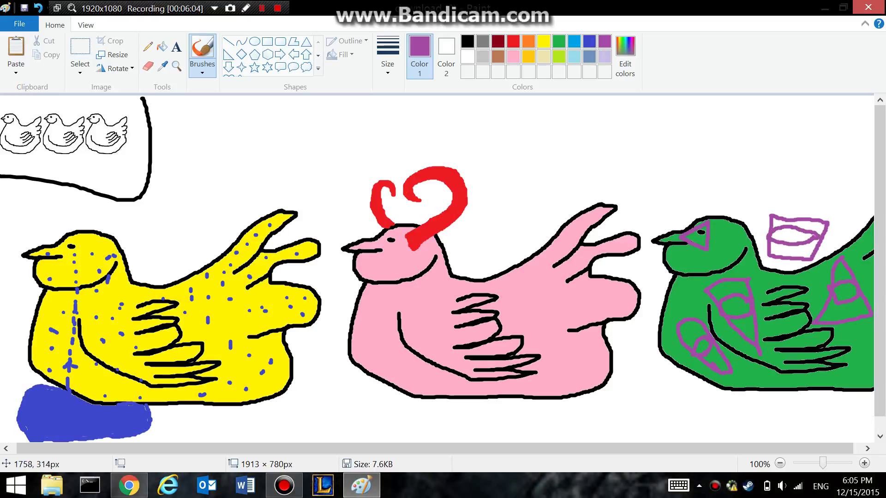
Fill the green hen's eye triangle, including its outline, and the sections of the triangle in front of its wing feathers with black
{"action": "left_click", "coordinate": [468, 41]}
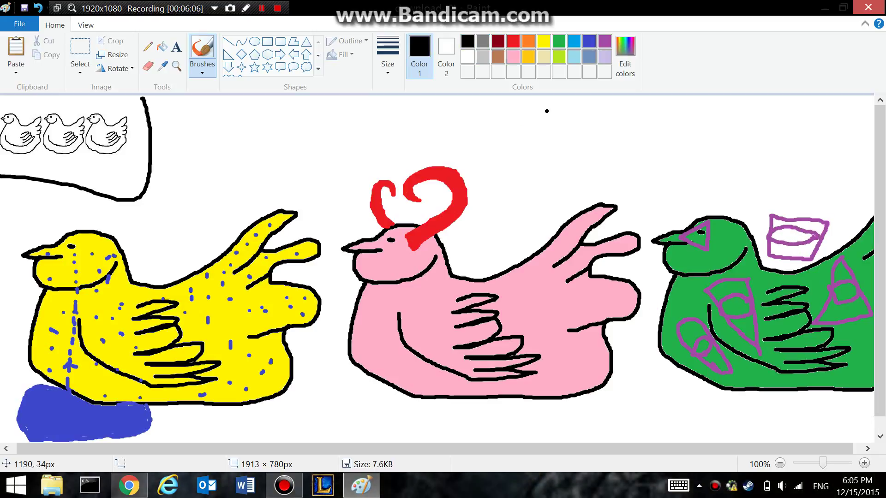
{"action": "left_click", "coordinate": [162, 47]}
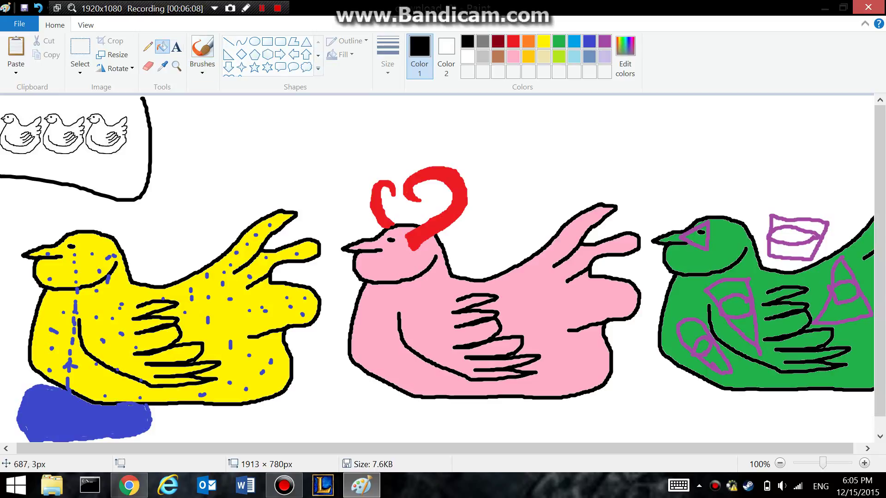
{"action": "left_click", "coordinate": [707, 243]}
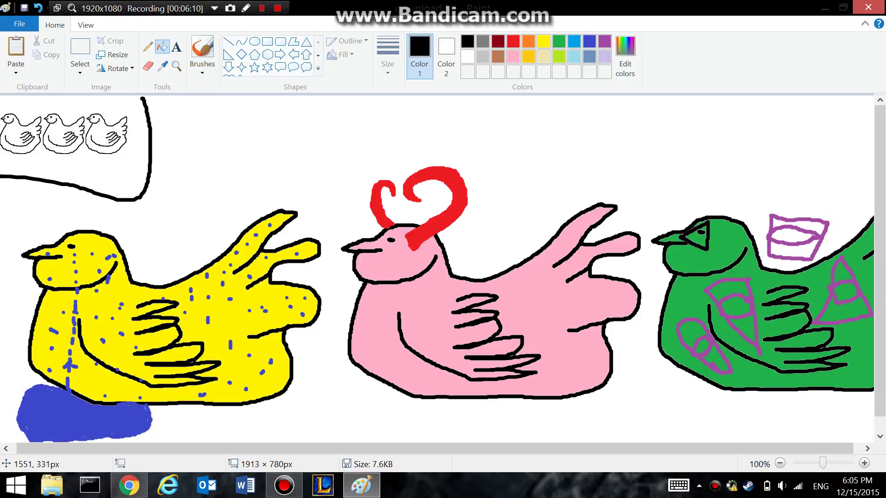
{"action": "left_click", "coordinate": [695, 237]}
{"action": "left_click", "coordinate": [727, 291]}
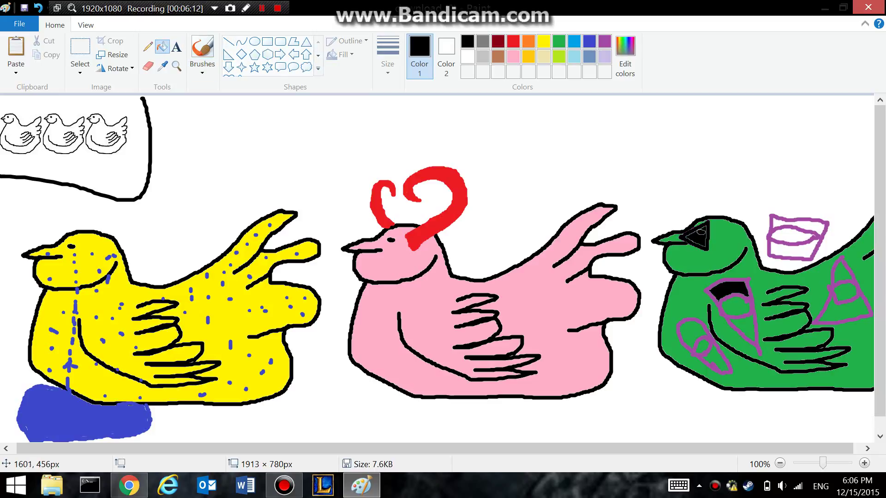
{"action": "left_click", "coordinate": [738, 306]}
{"action": "left_click", "coordinate": [747, 323]}
Fill the sections of the purple oval on the green hen's breast and of the four-sided shape above its back with black
{"action": "left_click", "coordinate": [694, 335]}
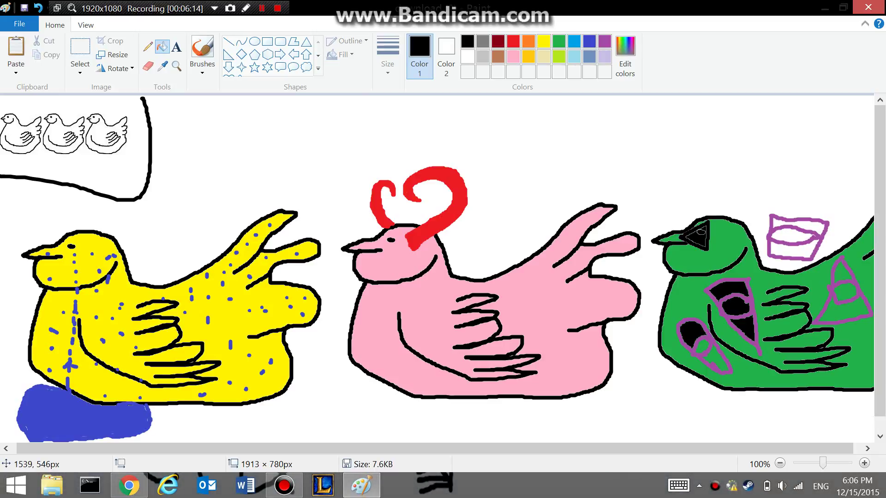
{"action": "left_click", "coordinate": [703, 347]}
{"action": "left_click", "coordinate": [715, 358]}
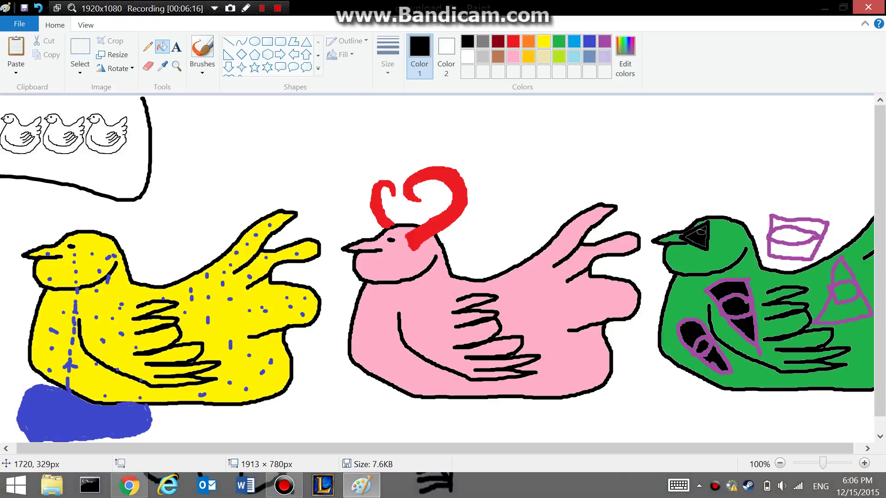
{"action": "left_click", "coordinate": [793, 248]}
{"action": "left_click", "coordinate": [801, 233]}
{"action": "left_click", "coordinate": [817, 224]}
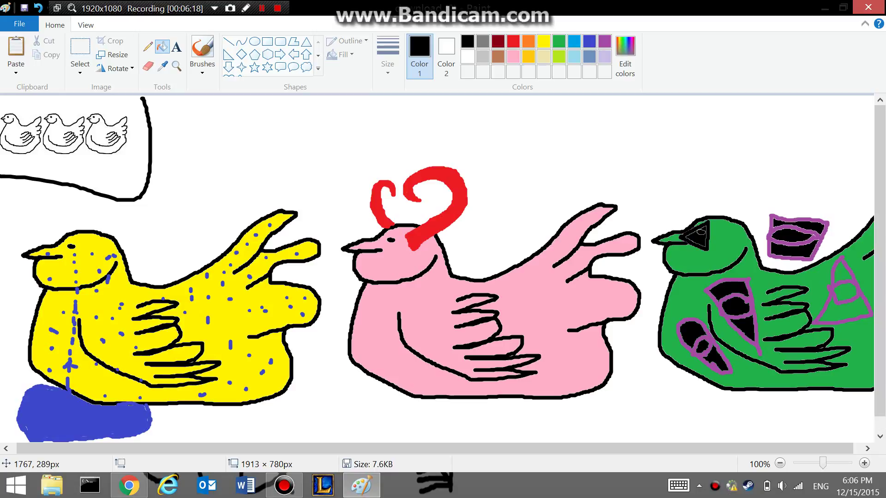
Try filling the background around the hens with yellow and with indigo
{"action": "left_click", "coordinate": [543, 41]}
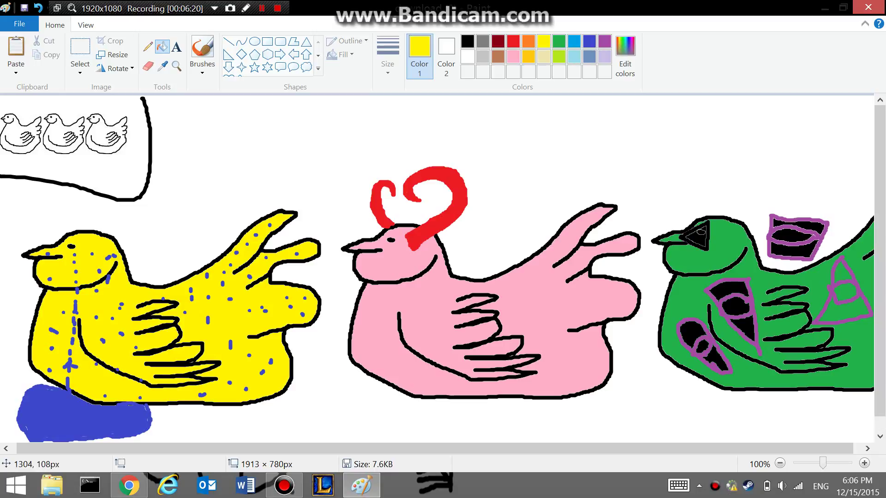
{"action": "left_click", "coordinate": [551, 203]}
{"action": "left_click", "coordinate": [604, 41]}
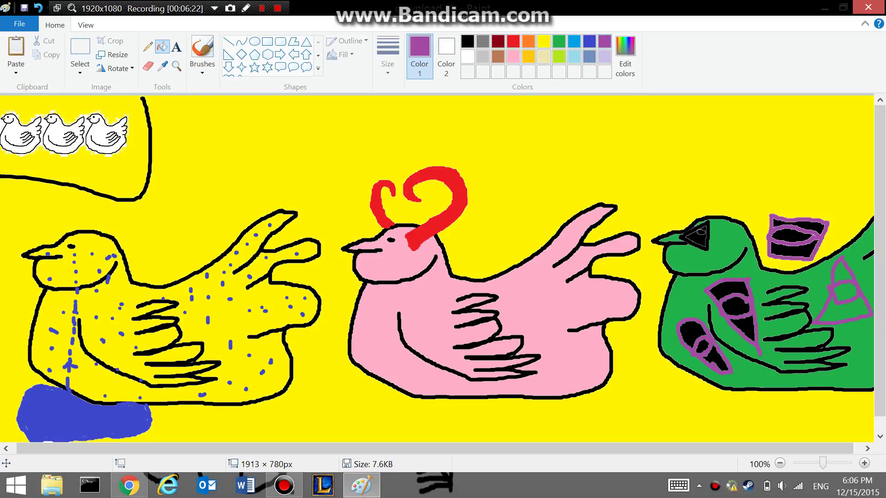
{"action": "left_click", "coordinate": [588, 41]}
{"action": "left_click", "coordinate": [517, 212]}
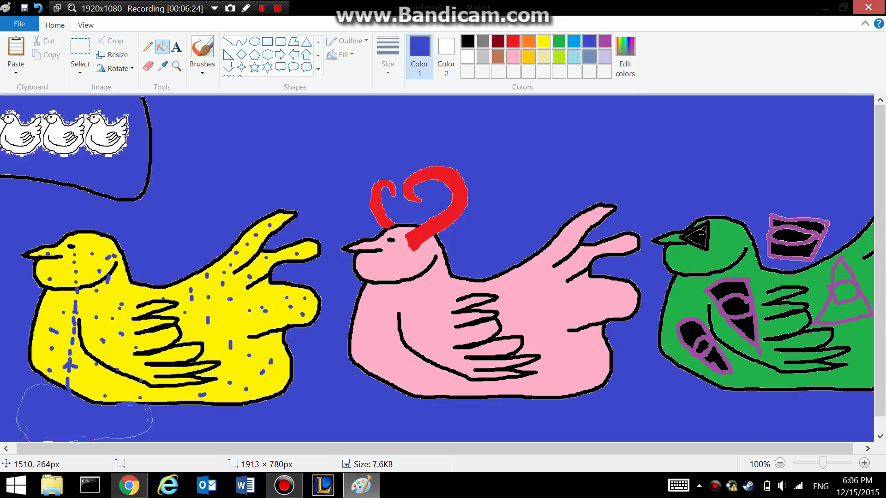
Fill the background around the three large hens with dark grey
{"action": "left_click", "coordinate": [483, 41]}
{"action": "left_click", "coordinate": [529, 122]}
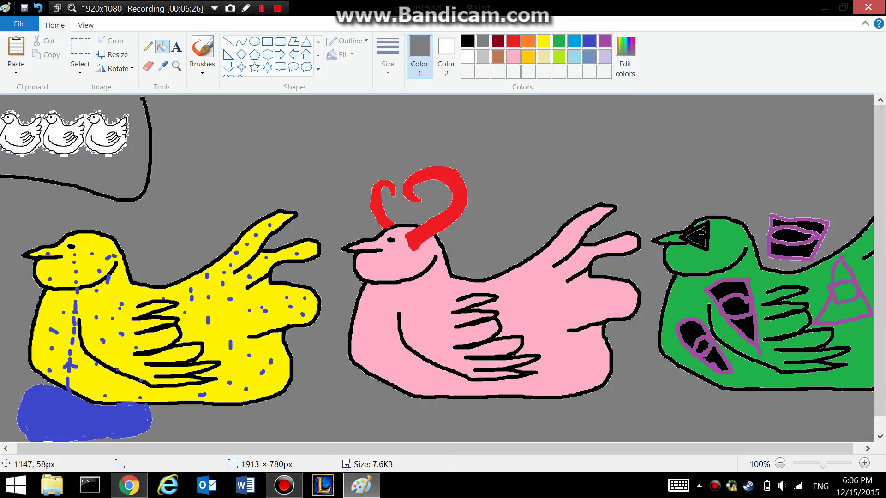
Try a dark red background around the three large hens, and fill it with brown instead
{"action": "left_click", "coordinate": [498, 41]}
{"action": "left_click", "coordinate": [522, 182]}
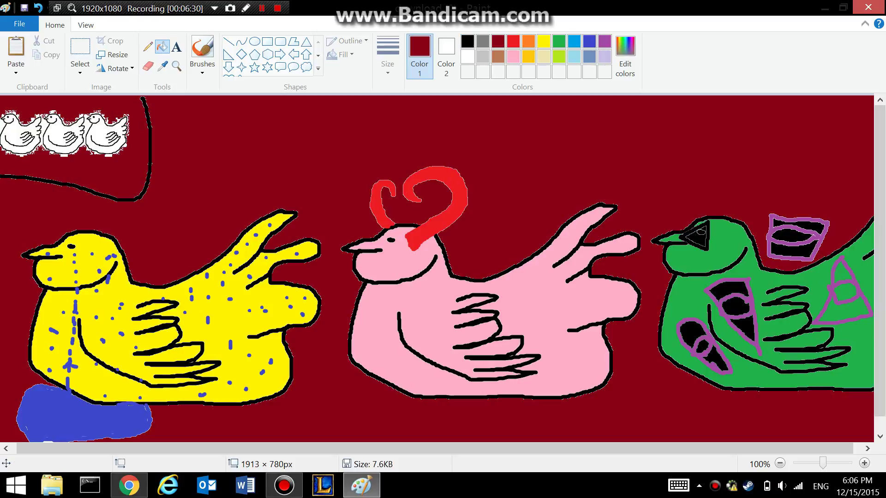
{"action": "left_click", "coordinate": [497, 56]}
{"action": "left_click", "coordinate": [512, 226]}
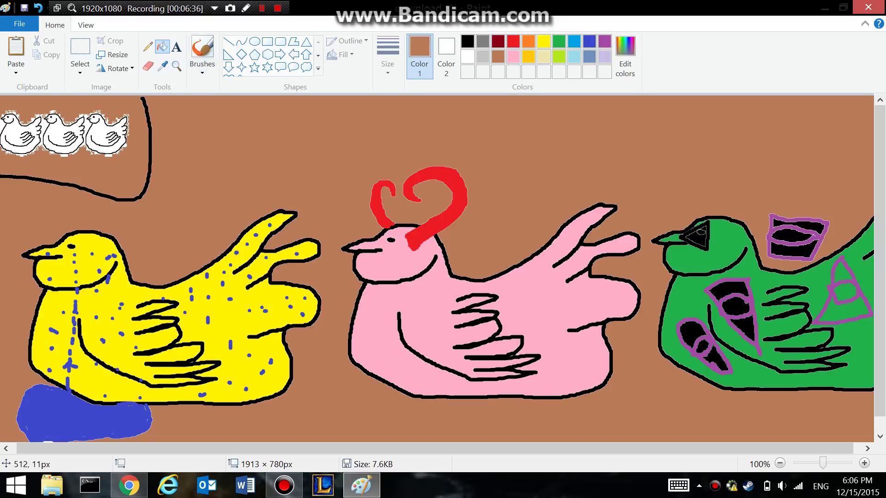
Write the fraction 11/10 by hand in black brush strokes above the yellow hen
{"action": "left_click", "coordinate": [202, 51]}
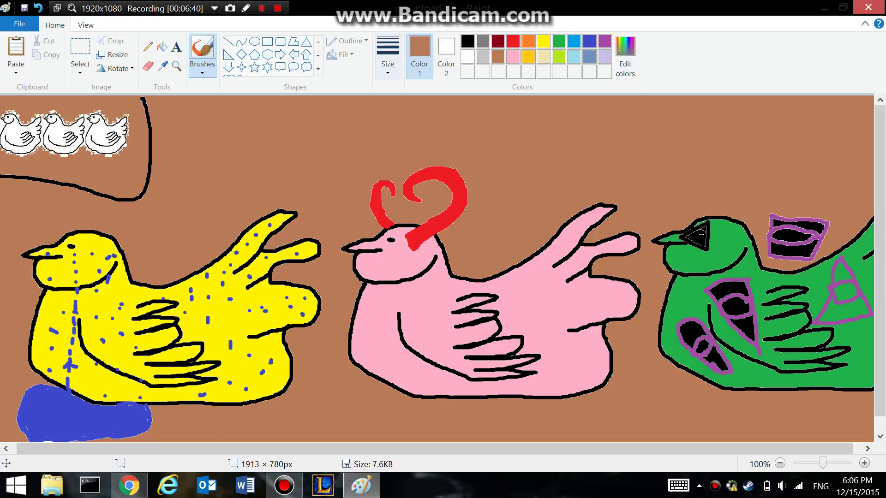
{"action": "left_click", "coordinate": [387, 55]}
{"action": "left_click", "coordinate": [356, 170]}
{"action": "left_click", "coordinate": [467, 41]}
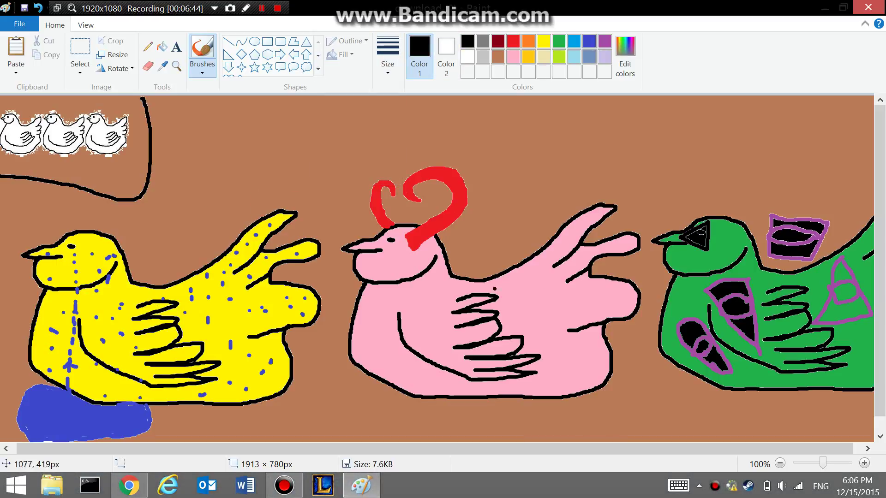
{"action": "left_click", "coordinate": [631, 242]}
{"action": "mouse_move", "coordinate": [211, 118]}
{"action": "left_mouse_down"}
{"action": "mouse_move", "coordinate": [211, 145]}
{"action": "mouse_move", "coordinate": [233, 133]}
{"action": "mouse_move", "coordinate": [234, 149]}
{"action": "mouse_move", "coordinate": [274, 159]}
{"action": "left_mouse_up"}
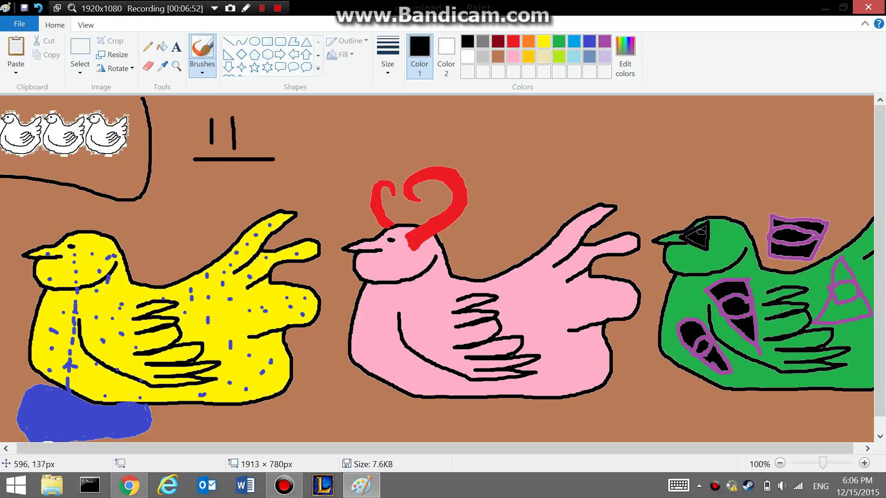
{"action": "left_click_drag", "start_coordinate": [212, 172], "coordinate": [213, 207]}
{"action": "mouse_move", "coordinate": [255, 185]}
{"action": "left_mouse_down"}
{"action": "mouse_move", "coordinate": [250, 195]}
{"action": "mouse_move", "coordinate": [256, 175]}
{"action": "mouse_move", "coordinate": [258, 198]}
{"action": "left_mouse_up"}
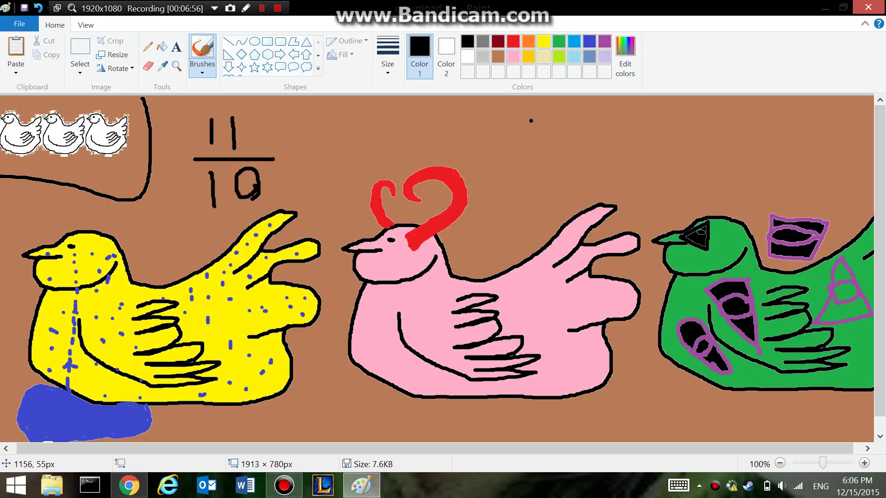
Write ?/10 and "3rd day" by hand in black above the pink and green hens
{"action": "mouse_move", "coordinate": [519, 133]}
{"action": "left_mouse_down"}
{"action": "mouse_move", "coordinate": [523, 108]}
{"action": "mouse_move", "coordinate": [488, 111]}
{"action": "left_mouse_up"}
{"action": "mouse_move", "coordinate": [501, 154]}
{"action": "left_mouse_down"}
{"action": "mouse_move", "coordinate": [527, 143]}
{"action": "mouse_move", "coordinate": [519, 178]}
{"action": "mouse_move", "coordinate": [538, 153]}
{"action": "mouse_move", "coordinate": [538, 168]}
{"action": "left_mouse_up"}
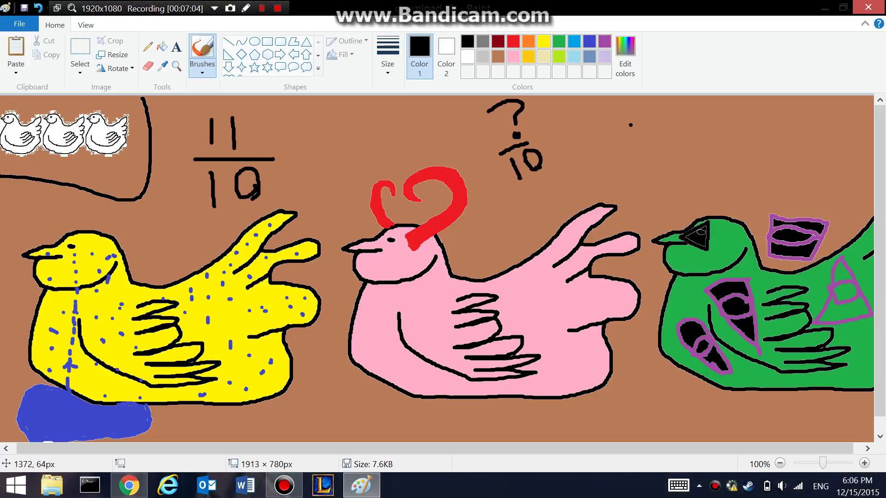
{"action": "mouse_move", "coordinate": [597, 118]}
{"action": "left_mouse_down"}
{"action": "mouse_move", "coordinate": [637, 125]}
{"action": "mouse_move", "coordinate": [624, 150]}
{"action": "left_mouse_up"}
{"action": "mouse_move", "coordinate": [613, 120]}
{"action": "left_mouse_down"}
{"action": "mouse_move", "coordinate": [633, 137]}
{"action": "mouse_move", "coordinate": [599, 167]}
{"action": "mouse_move", "coordinate": [665, 132]}
{"action": "mouse_move", "coordinate": [673, 162]}
{"action": "left_mouse_up"}
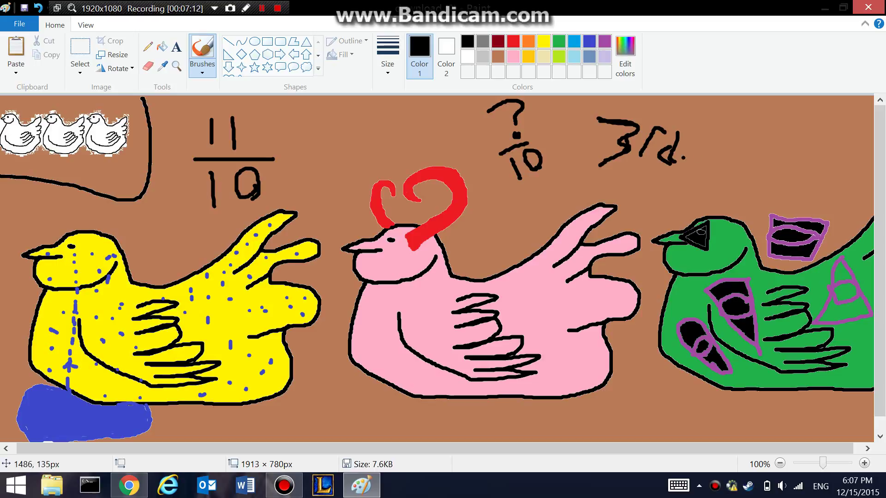
{"action": "mouse_move", "coordinate": [733, 133]}
{"action": "left_mouse_down"}
{"action": "mouse_move", "coordinate": [723, 172]}
{"action": "mouse_move", "coordinate": [721, 152]}
{"action": "mouse_move", "coordinate": [712, 170]}
{"action": "left_mouse_up"}
{"action": "mouse_move", "coordinate": [776, 146]}
{"action": "left_mouse_down"}
{"action": "mouse_move", "coordinate": [747, 167]}
{"action": "mouse_move", "coordinate": [770, 174]}
{"action": "mouse_move", "coordinate": [835, 138]}
{"action": "mouse_move", "coordinate": [791, 132]}
{"action": "left_mouse_up"}
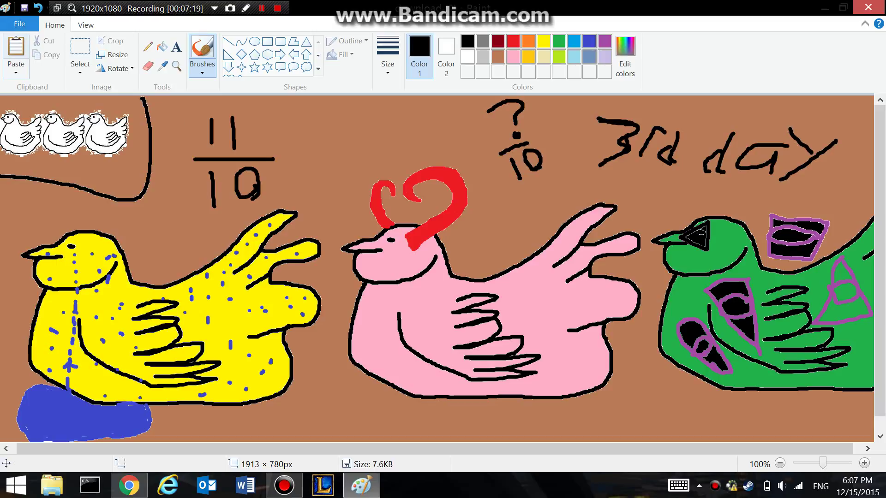
Save the finished hen picture and close it
{"action": "left_click", "coordinate": [24, 7]}
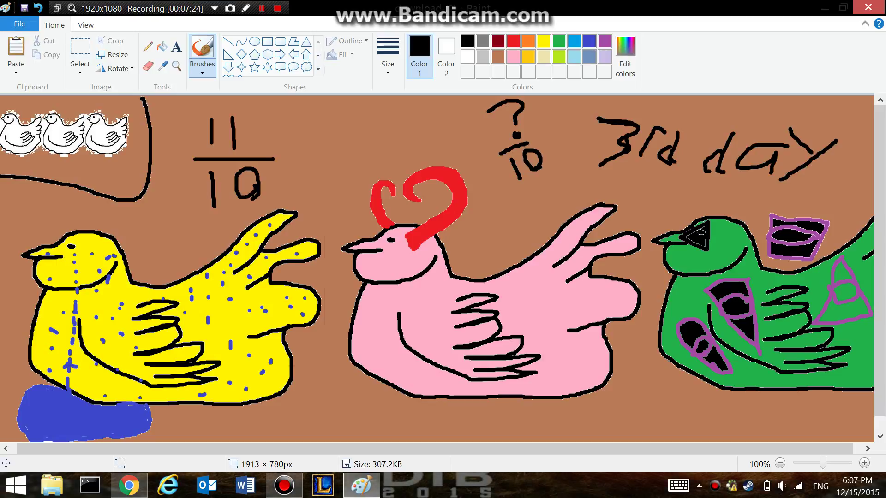
{"action": "left_click", "coordinate": [19, 24]}
{"action": "left_click", "coordinate": [20, 24]}
{"action": "left_click", "coordinate": [20, 24]}
{"action": "left_click", "coordinate": [37, 104]}
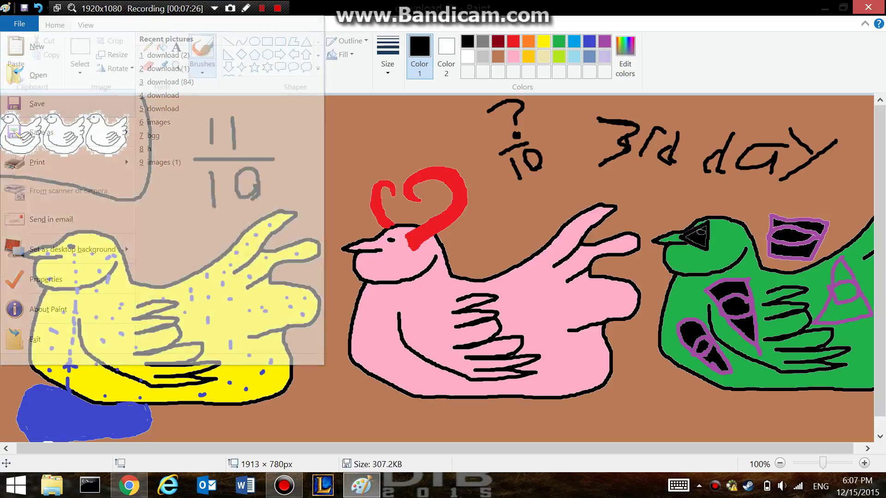
{"action": "left_click", "coordinate": [868, 7]}
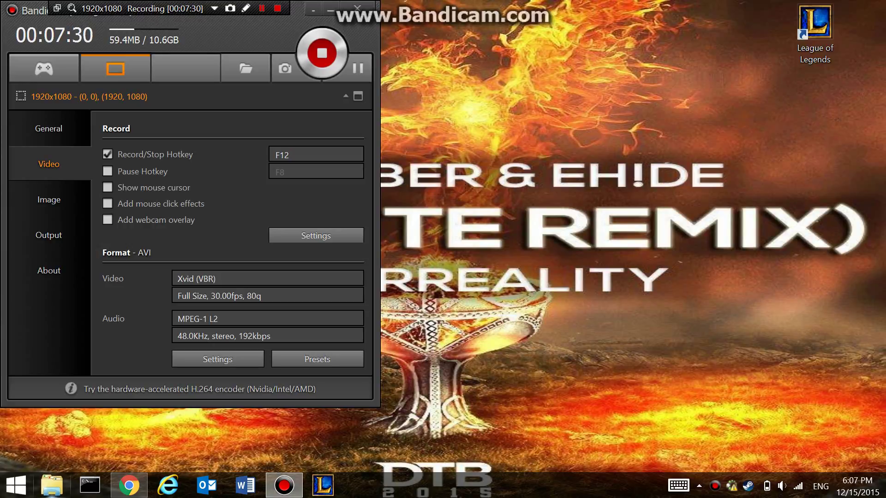
Look at the download (1) picture of the two birds in the Downloads folder, and return to the folder
{"action": "left_click", "coordinate": [51, 486]}
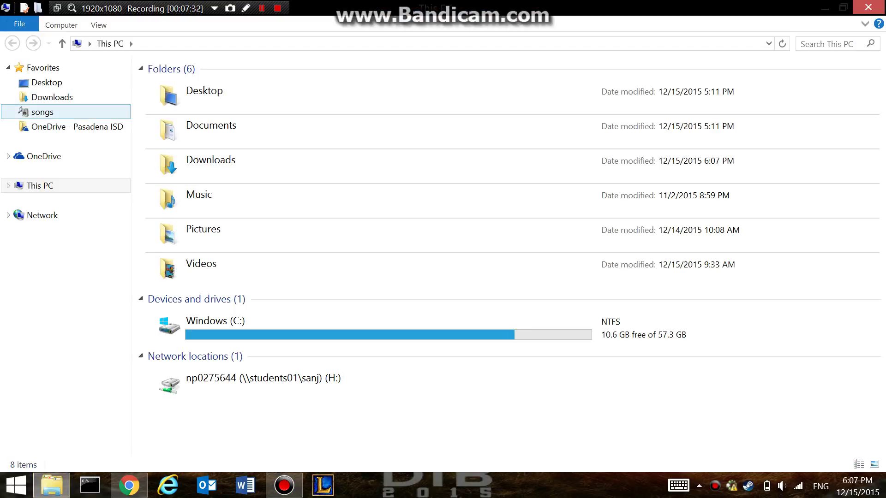
{"action": "left_click", "coordinate": [52, 97]}
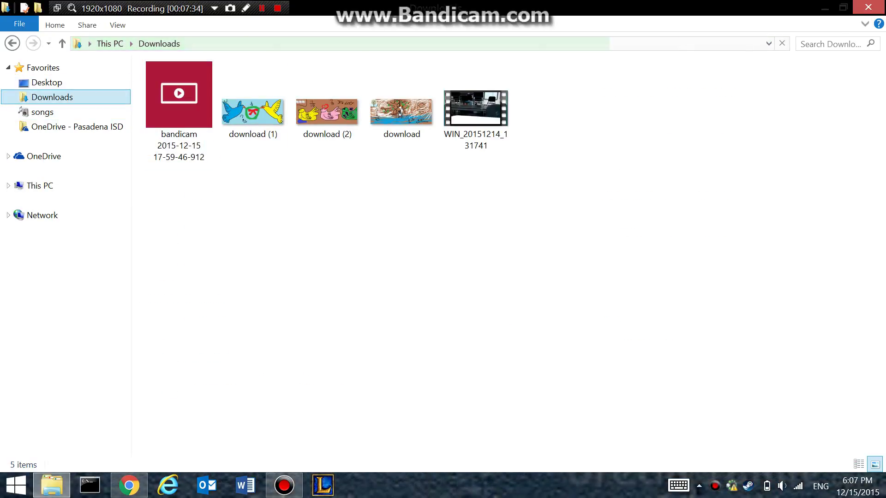
{"action": "left_click", "coordinate": [253, 108]}
{"action": "double_click", "coordinate": [253, 109]}
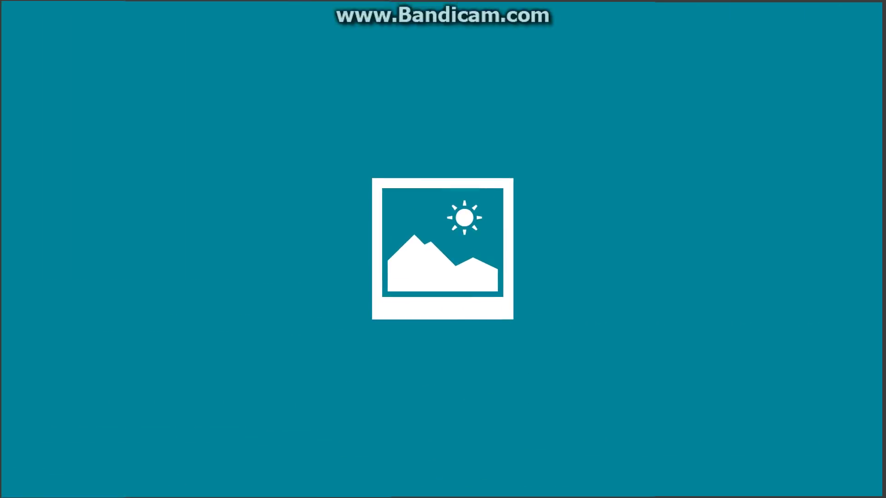
{"action": "mouse_move", "coordinate": [2, 496]}
{"action": "mouse_move", "coordinate": [3, 392]}
{"action": "left_click", "coordinate": [60, 35]}
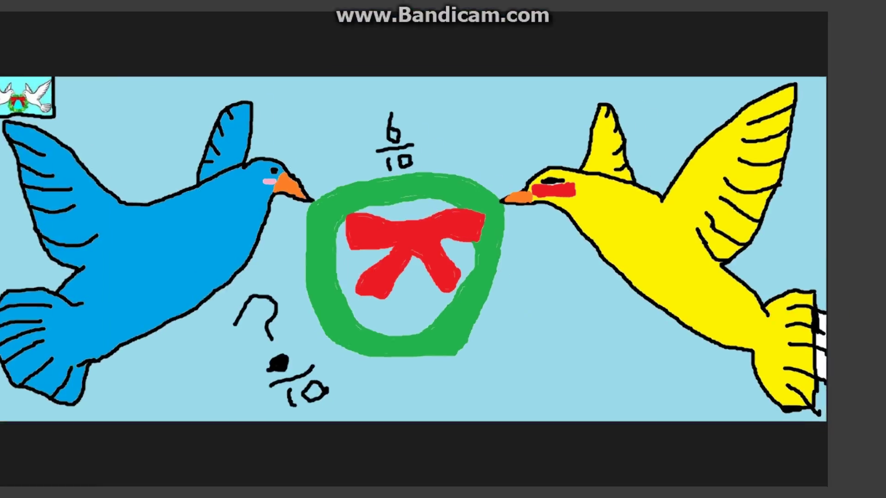
Open the download (1) picture in Paint for editing
{"action": "right_click", "coordinate": [271, 113]}
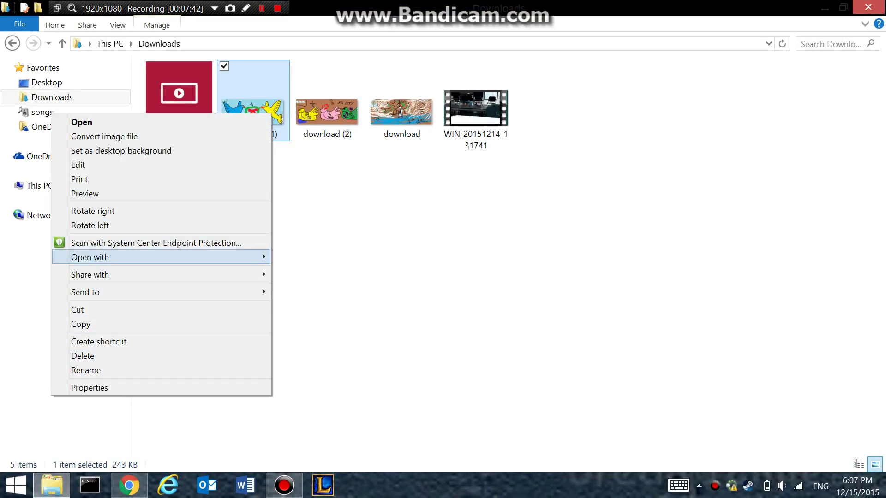
{"action": "mouse_move", "coordinate": [184, 257]}
{"action": "key", "text": "Up"}
{"action": "key", "text": "Return"}
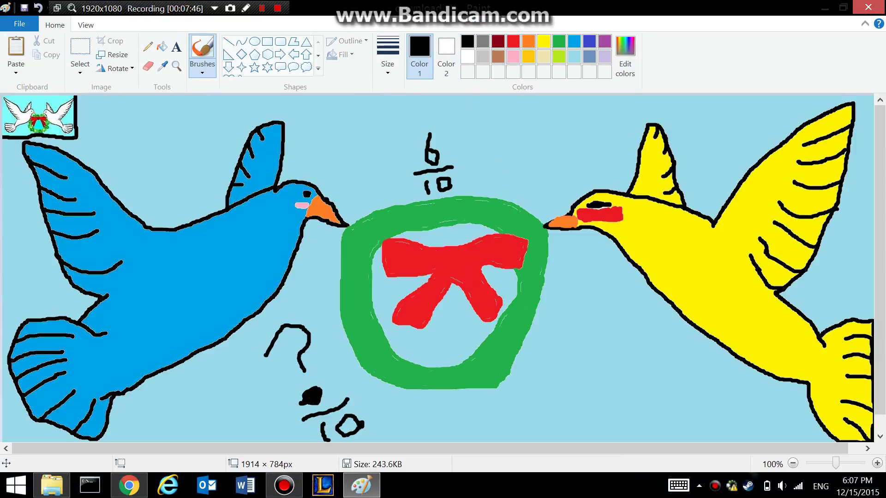
Write "2nd day" by hand in black beside the 6/10 above the wreath, and save and close the picture
{"action": "mouse_move", "coordinate": [462, 113]}
{"action": "left_mouse_down"}
{"action": "mouse_move", "coordinate": [508, 124]}
{"action": "mouse_move", "coordinate": [480, 152]}
{"action": "mouse_move", "coordinate": [514, 159]}
{"action": "mouse_move", "coordinate": [541, 121]}
{"action": "mouse_move", "coordinate": [571, 157]}
{"action": "left_mouse_up"}
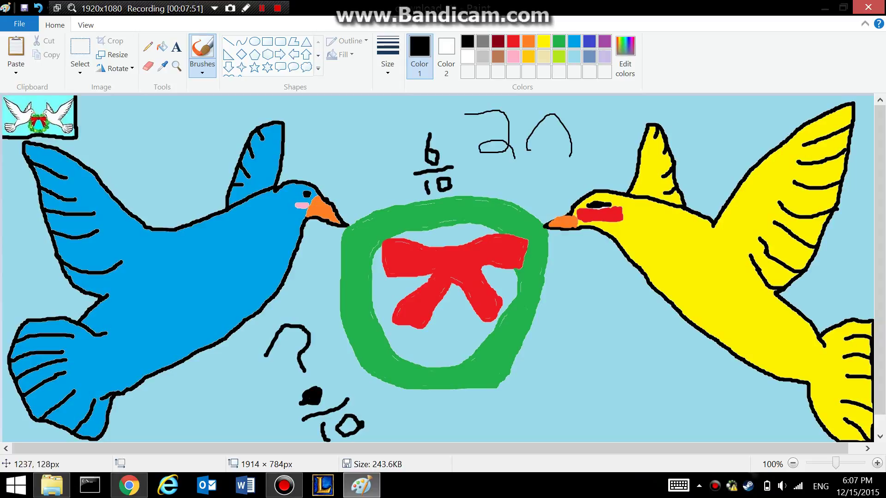
{"action": "mouse_move", "coordinate": [617, 97]}
{"action": "left_mouse_down"}
{"action": "mouse_move", "coordinate": [603, 133]}
{"action": "mouse_move", "coordinate": [607, 155]}
{"action": "mouse_move", "coordinate": [579, 143]}
{"action": "mouse_move", "coordinate": [603, 152]}
{"action": "left_mouse_up"}
{"action": "mouse_move", "coordinate": [515, 167]}
{"action": "left_mouse_down"}
{"action": "mouse_move", "coordinate": [528, 190]}
{"action": "mouse_move", "coordinate": [513, 179]}
{"action": "mouse_move", "coordinate": [521, 192]}
{"action": "mouse_move", "coordinate": [571, 160]}
{"action": "mouse_move", "coordinate": [548, 150]}
{"action": "left_mouse_up"}
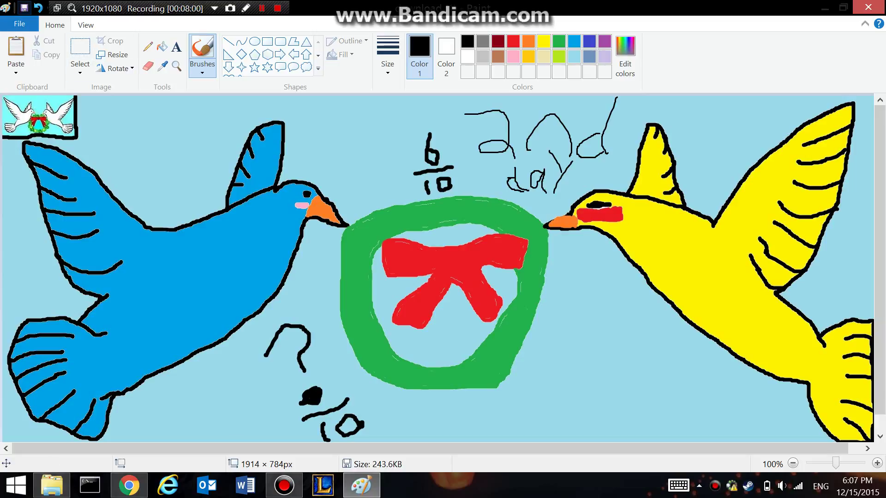
{"action": "left_click", "coordinate": [24, 7]}
{"action": "left_click", "coordinate": [868, 7]}
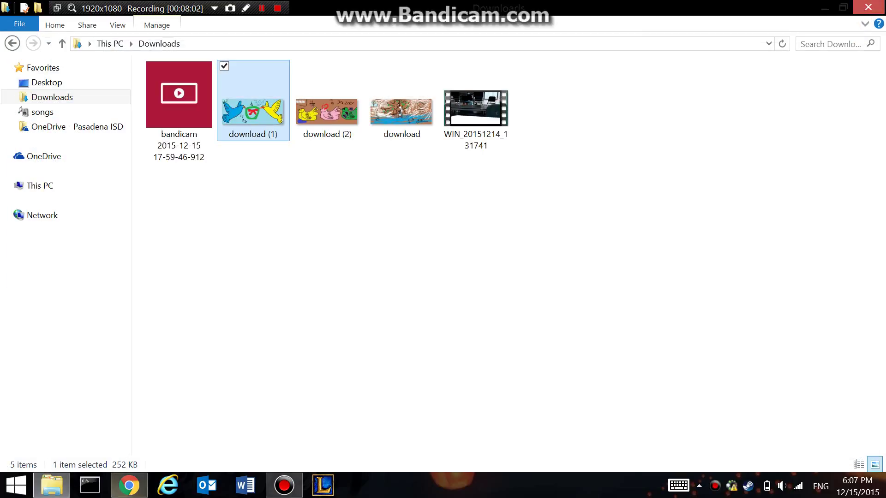
{"action": "right_click", "coordinate": [337, 121]}
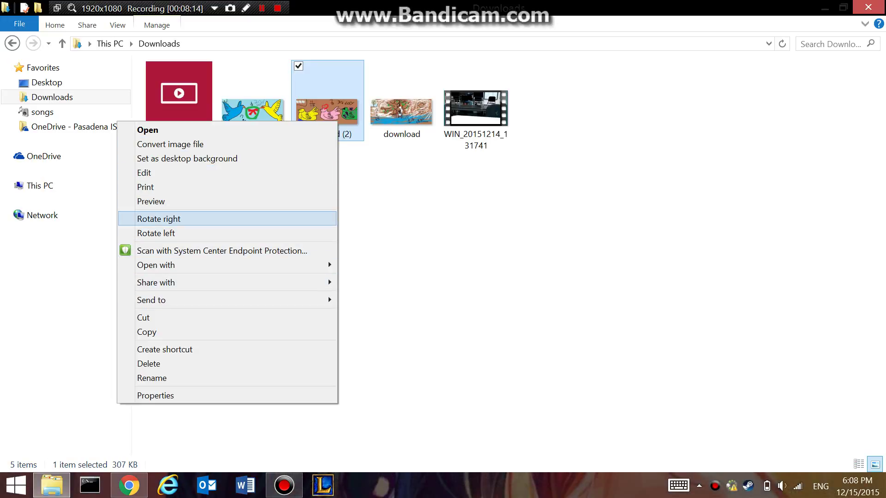
{"action": "left_click", "coordinate": [169, 219]}
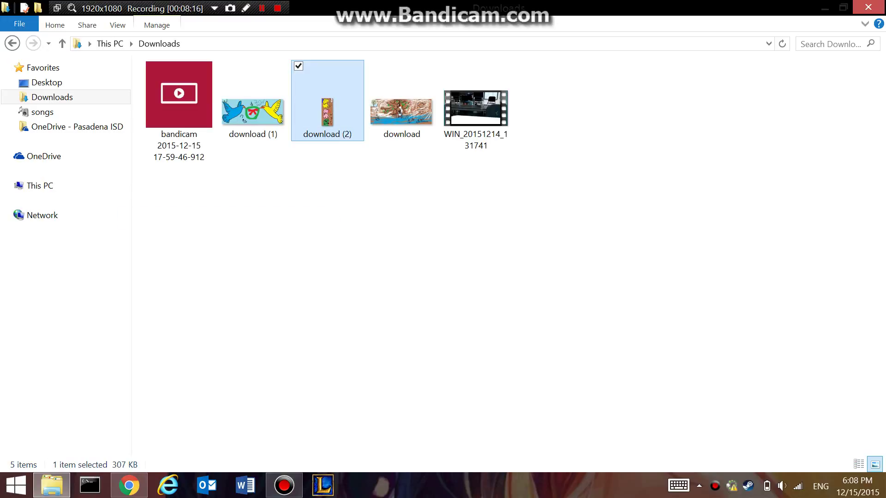
{"action": "key", "text": "shift+F10"}
{"action": "left_click", "coordinate": [148, 237]}
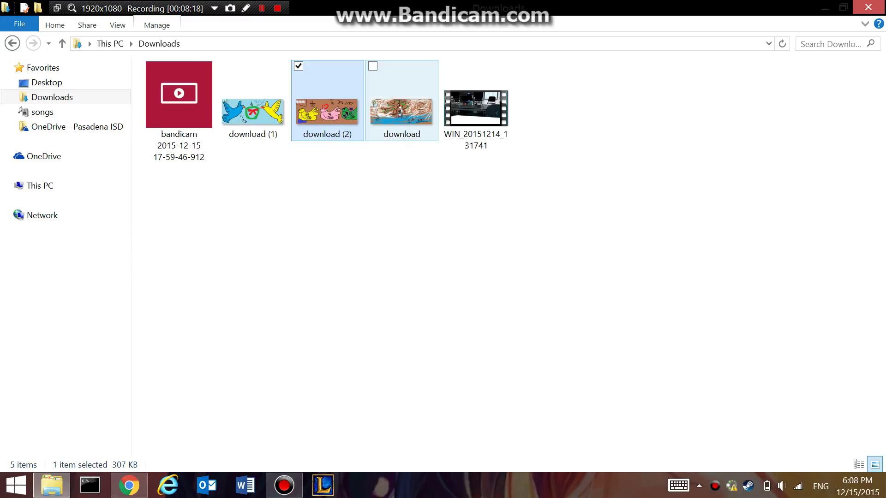
Open the download (2) hen picture in Paint for editing
{"action": "key", "text": "shift+F10"}
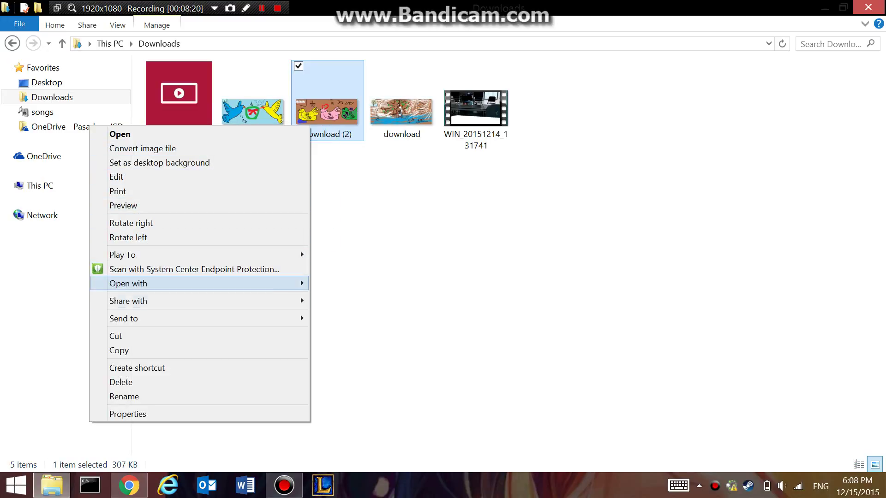
{"action": "mouse_move", "coordinate": [276, 283]}
{"action": "key", "text": "Return"}
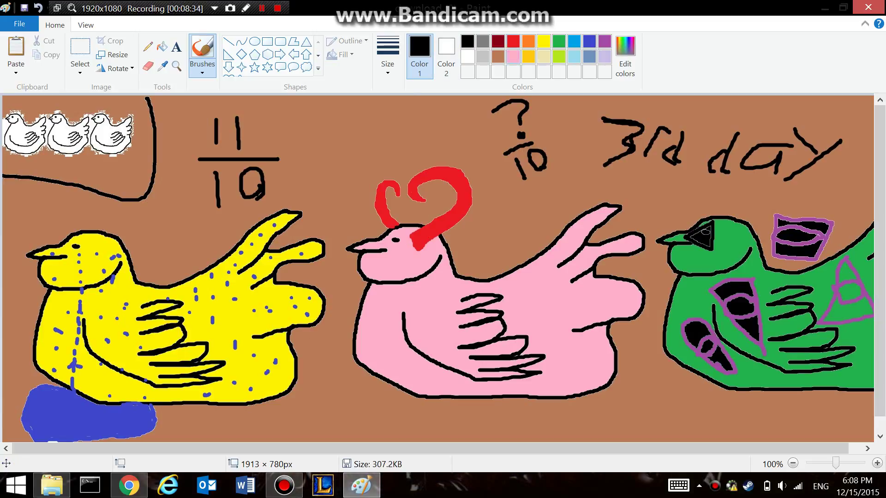
Paint a red cheek mark below the pink hen's eye and change the brush size
{"action": "left_click", "coordinate": [513, 42]}
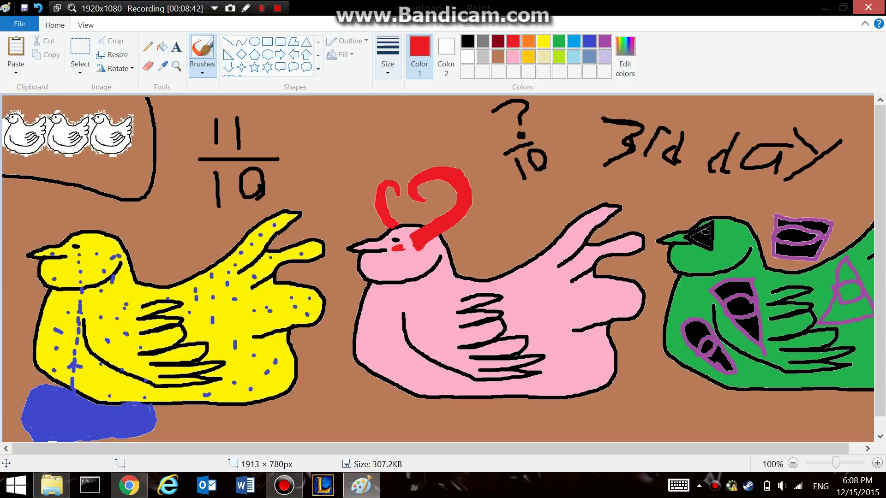
{"action": "left_click", "coordinate": [387, 56]}
{"action": "left_click", "coordinate": [387, 171]}
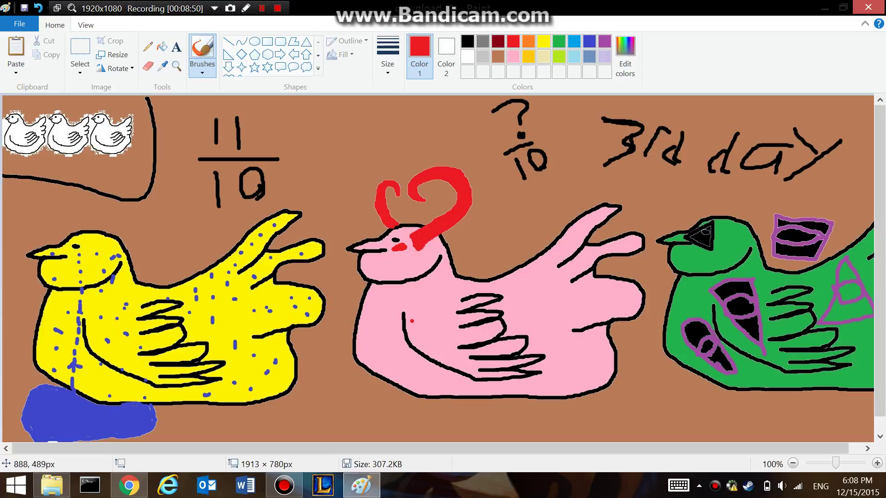
Paint a curved red stripe with short side branches on the pink hen's breast
{"action": "mouse_move", "coordinate": [371, 313]}
{"action": "left_mouse_down"}
{"action": "mouse_move", "coordinate": [367, 361]}
{"action": "mouse_move", "coordinate": [376, 372]}
{"action": "mouse_move", "coordinate": [374, 315]}
{"action": "left_mouse_up"}
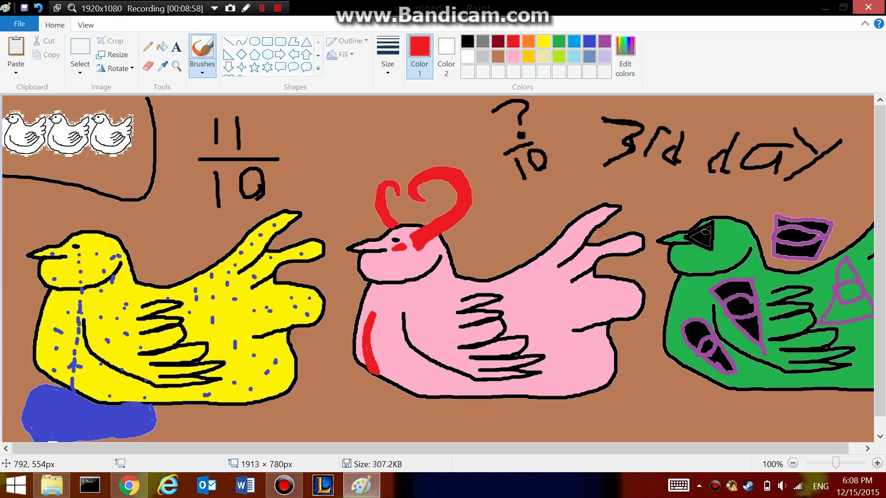
{"action": "left_click", "coordinate": [387, 372]}
{"action": "mouse_move", "coordinate": [366, 338]}
{"action": "left_mouse_down"}
{"action": "mouse_move", "coordinate": [387, 353]}
{"action": "mouse_move", "coordinate": [360, 342]}
{"action": "left_mouse_up"}
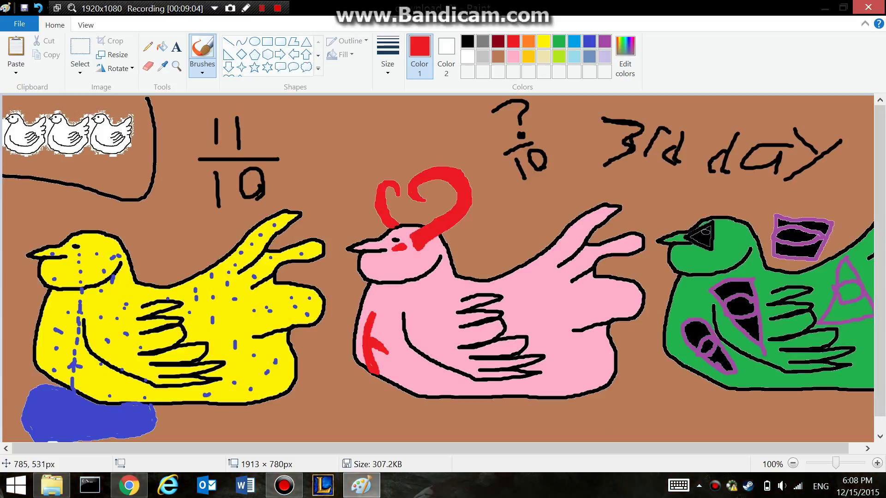